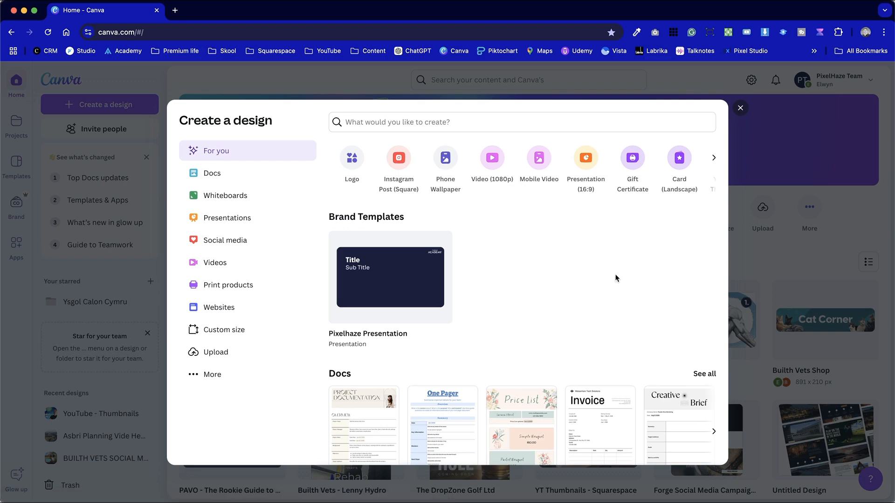
Search the design types for "gift voucher" and create a blank Gift Certificate design, 14.8 × 10.5 cm
{"action": "left_click", "coordinate": [469, 123]}
{"action": "type", "text": "gift"}
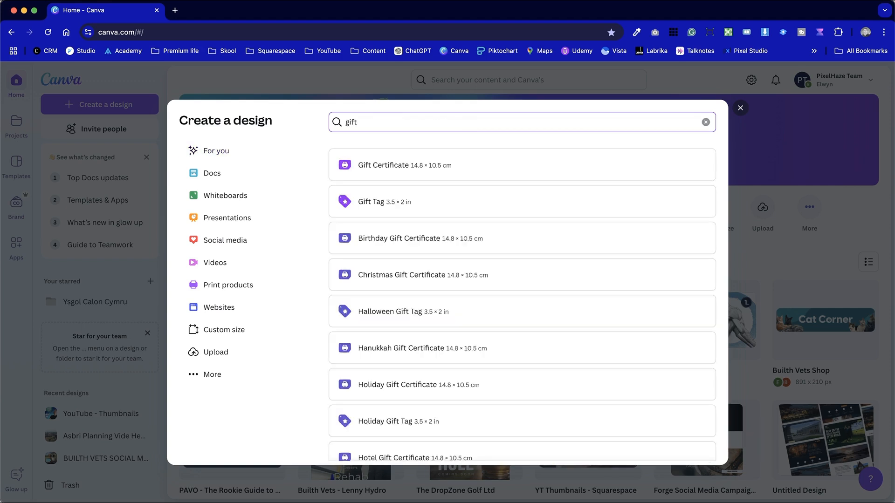
{"action": "type", "text": " voucher"}
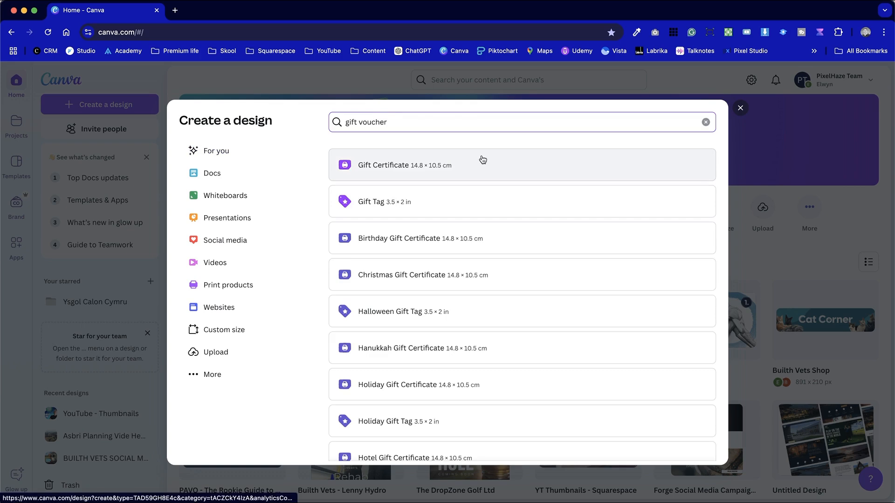
{"action": "left_click", "coordinate": [479, 169]}
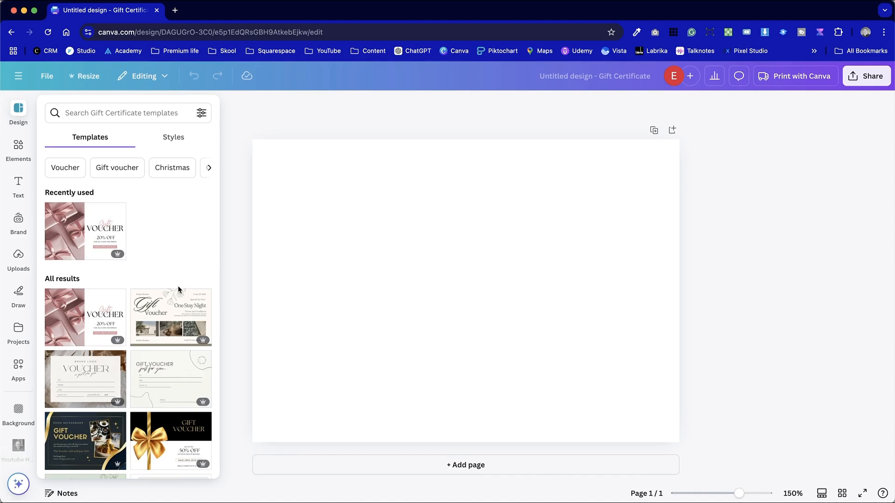
Apply the "1 Night Stay" page of the Elegant Beige and Black Hotel Gift Certificate template to the blank page
{"action": "scroll", "coordinate": [179, 290], "scroll_direction": "down", "scroll_amount": 5}
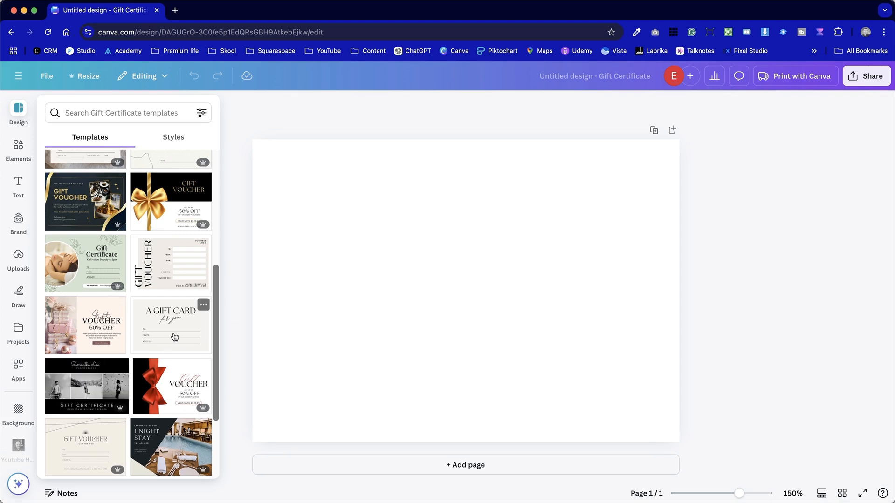
{"action": "scroll", "coordinate": [176, 387], "scroll_direction": "down", "scroll_amount": 5}
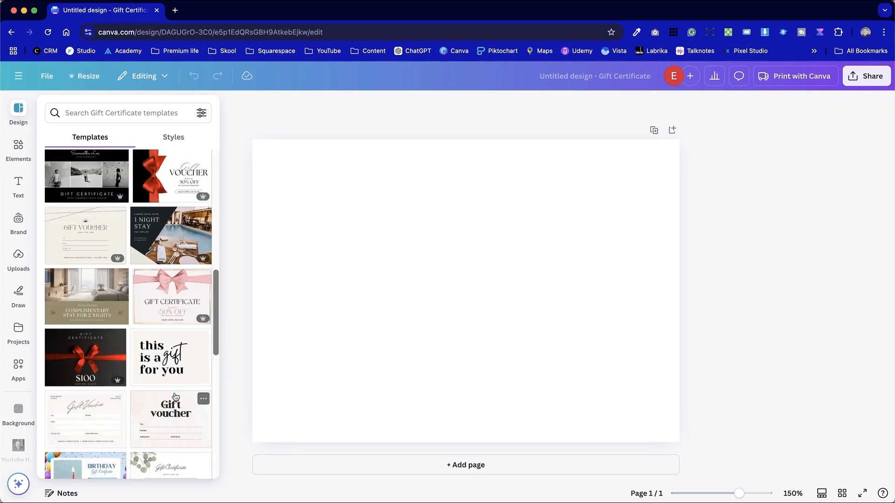
{"action": "scroll", "coordinate": [176, 397], "scroll_direction": "up", "scroll_amount": 3}
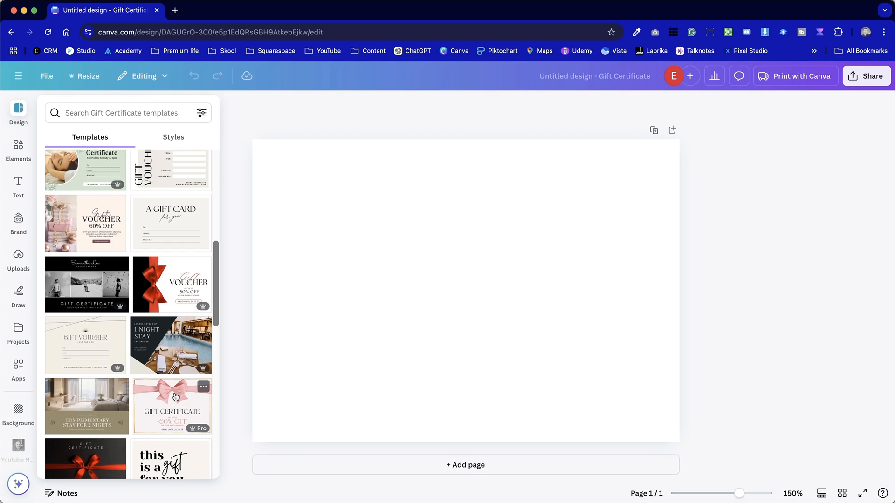
{"action": "left_click", "coordinate": [170, 345]}
{"action": "left_click", "coordinate": [89, 276]}
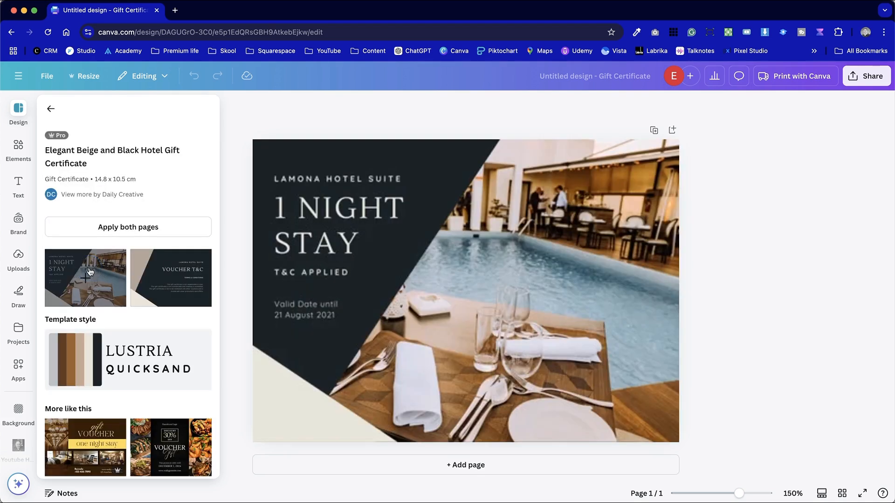
{"action": "left_click", "coordinate": [777, 290]}
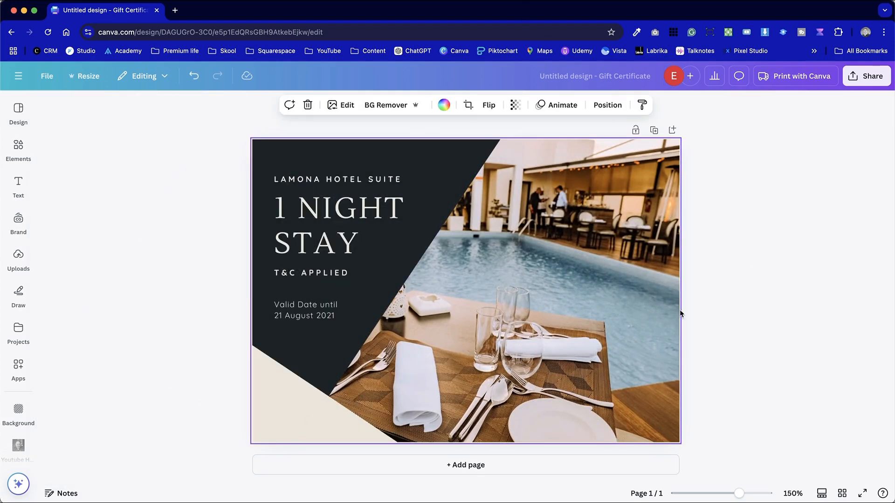
{"action": "left_click", "coordinate": [549, 290]}
{"action": "left_click", "coordinate": [195, 256]}
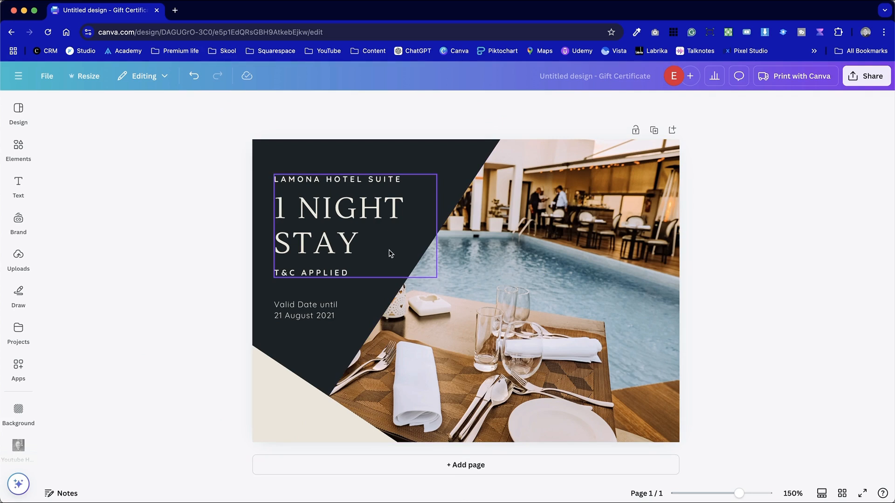
Examine the logos, colours, fonts and other brand assets in the Pixelhaze Brand Kit
{"action": "left_click", "coordinate": [19, 221]}
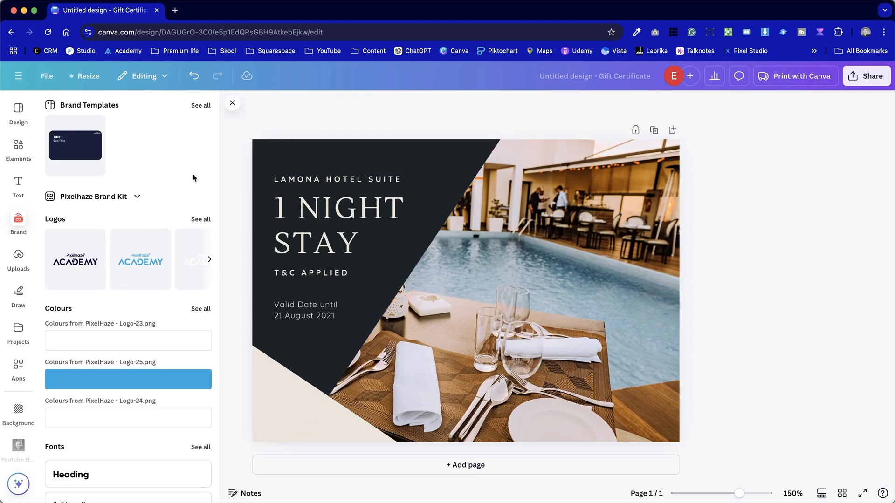
{"action": "scroll", "coordinate": [128, 396], "scroll_direction": "down", "scroll_amount": 5}
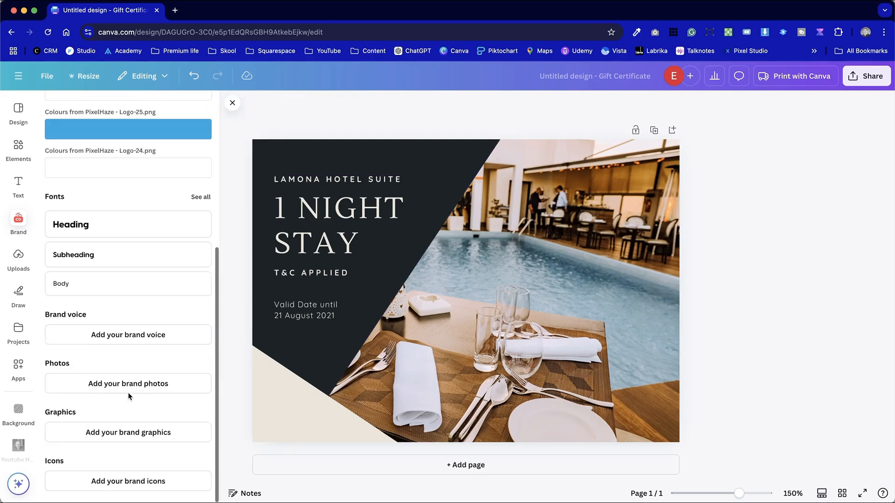
{"action": "scroll", "coordinate": [129, 397], "scroll_direction": "up", "scroll_amount": 5}
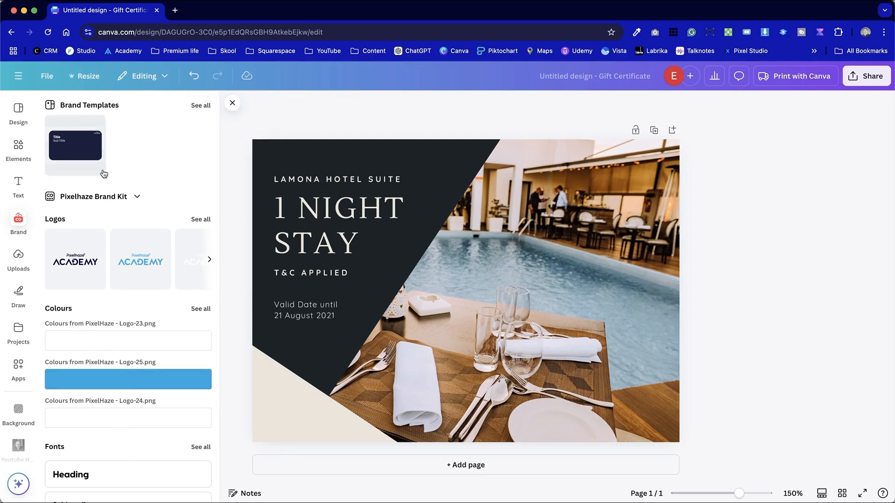
{"action": "mouse_move", "coordinate": [124, 419]}
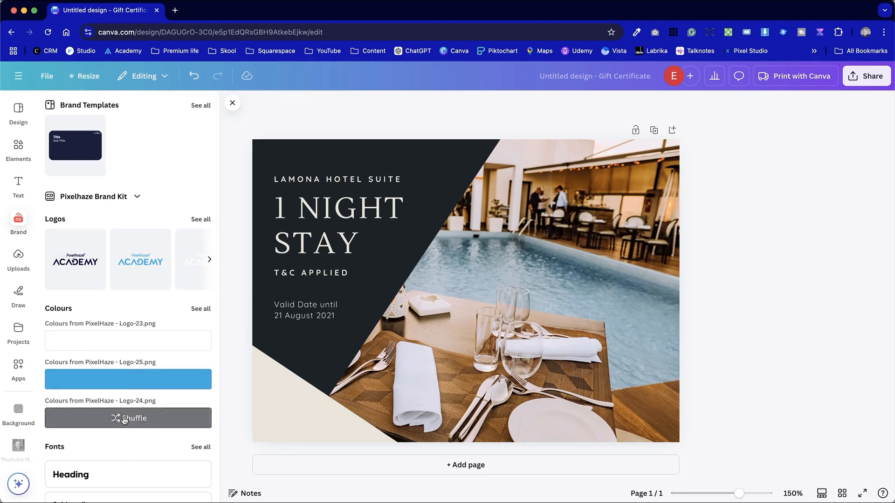
{"action": "left_click", "coordinate": [210, 260]}
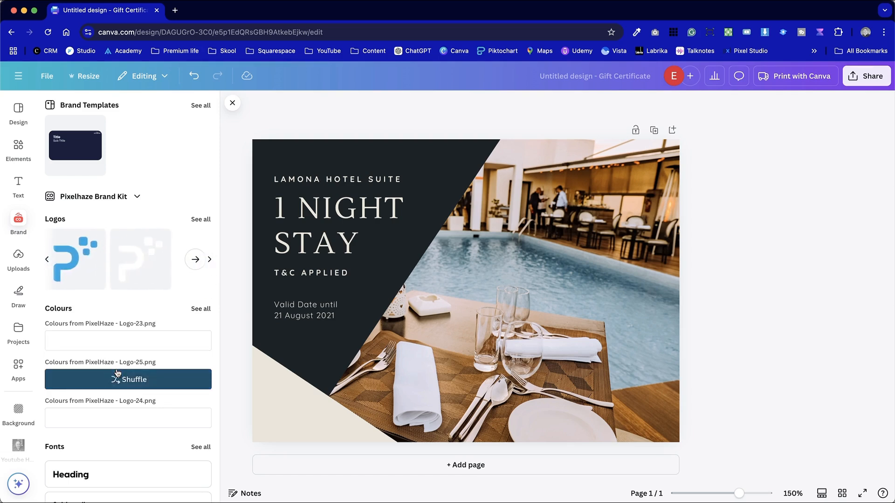
{"action": "scroll", "coordinate": [179, 437], "scroll_direction": "down", "scroll_amount": 5}
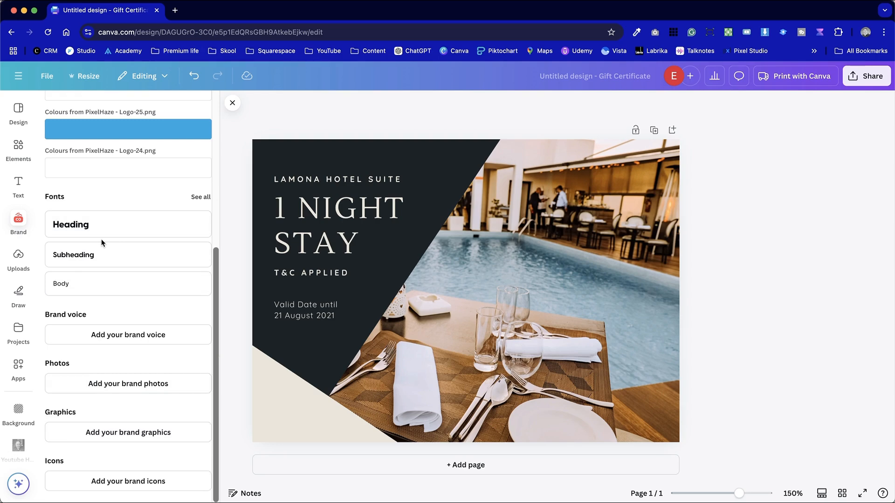
{"action": "left_click", "coordinate": [103, 236]}
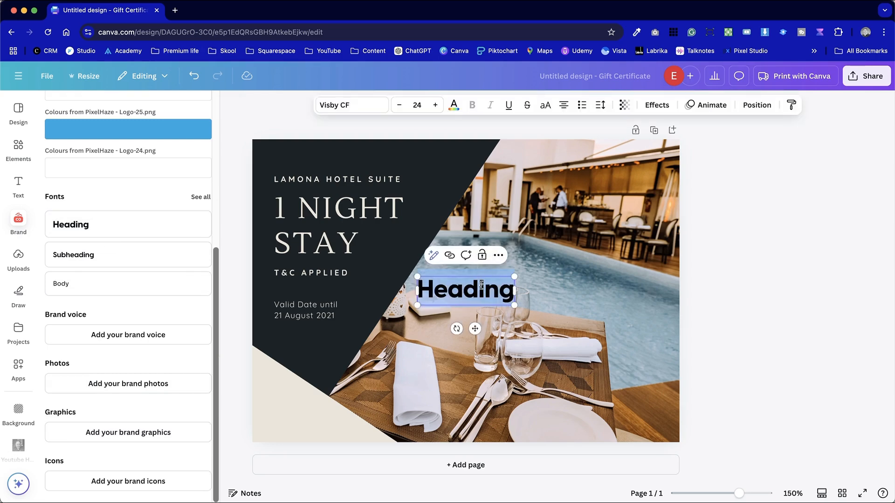
{"action": "key", "text": "BackSpace"}
{"action": "left_click", "coordinate": [720, 330]}
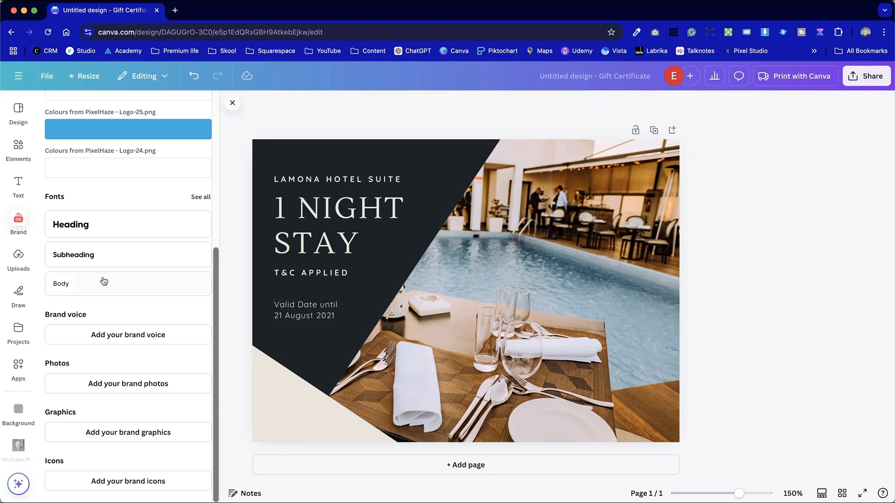
Try the blue Pixelhaze Brand Kit colour style on the certificate, and replace it with the kit's primary colour palette
{"action": "scroll", "coordinate": [124, 415], "scroll_direction": "down", "scroll_amount": 1}
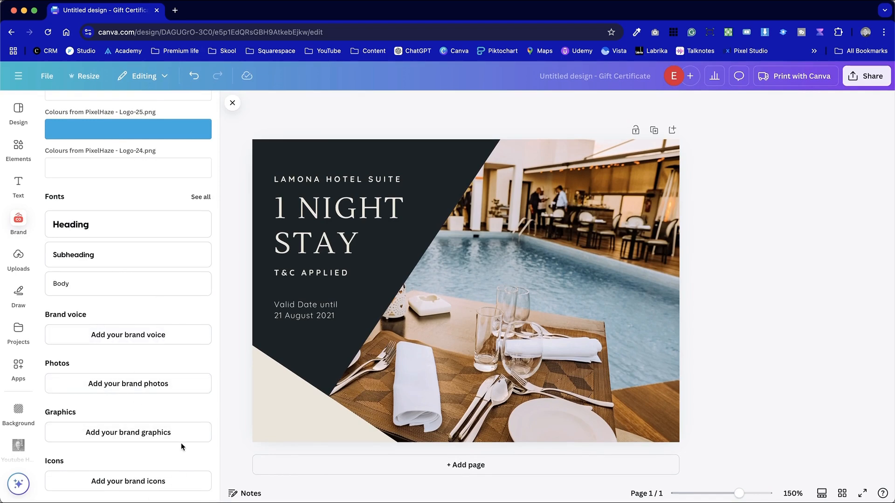
{"action": "scroll", "coordinate": [181, 445], "scroll_direction": "up", "scroll_amount": 5}
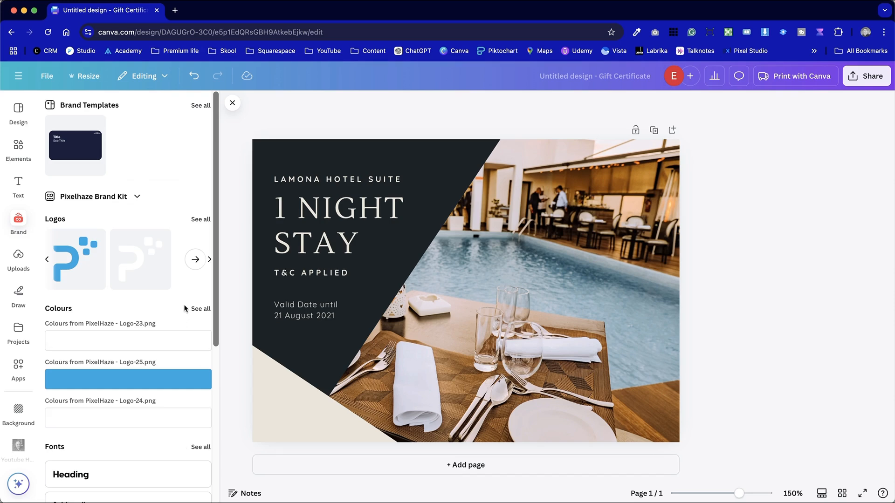
{"action": "left_click", "coordinate": [19, 110]}
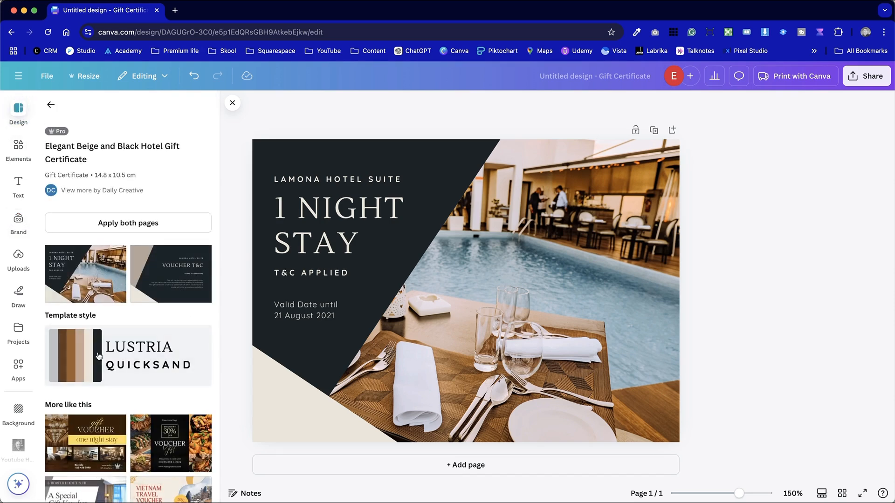
{"action": "left_click", "coordinate": [56, 110]}
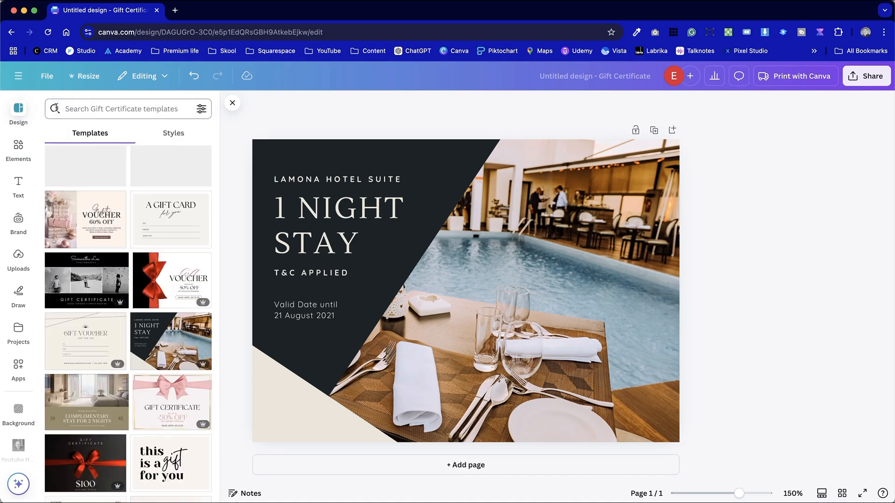
{"action": "left_click", "coordinate": [179, 134]}
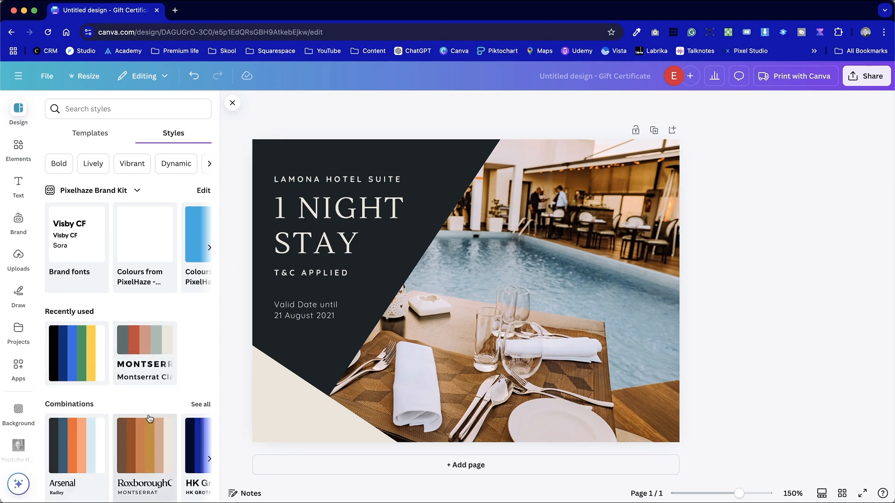
{"action": "scroll", "coordinate": [149, 415], "scroll_direction": "down", "scroll_amount": 7}
{"action": "scroll", "coordinate": [148, 415], "scroll_direction": "up", "scroll_amount": 7}
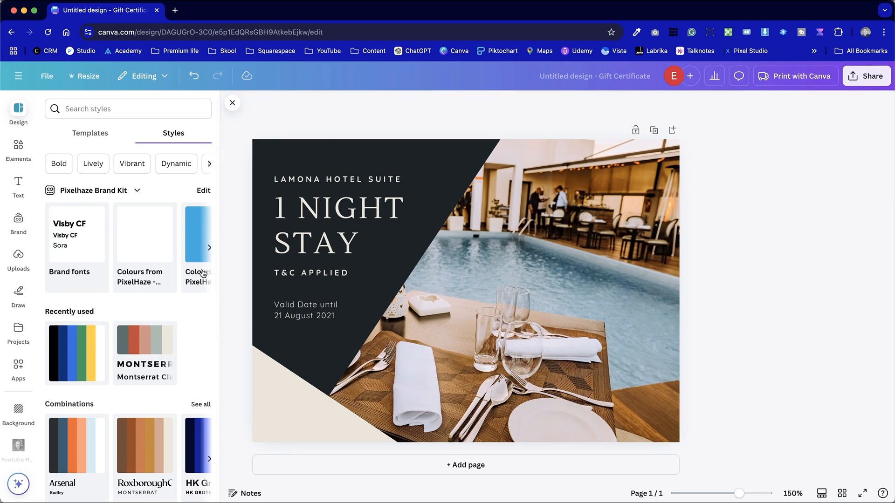
{"action": "left_click", "coordinate": [210, 248]}
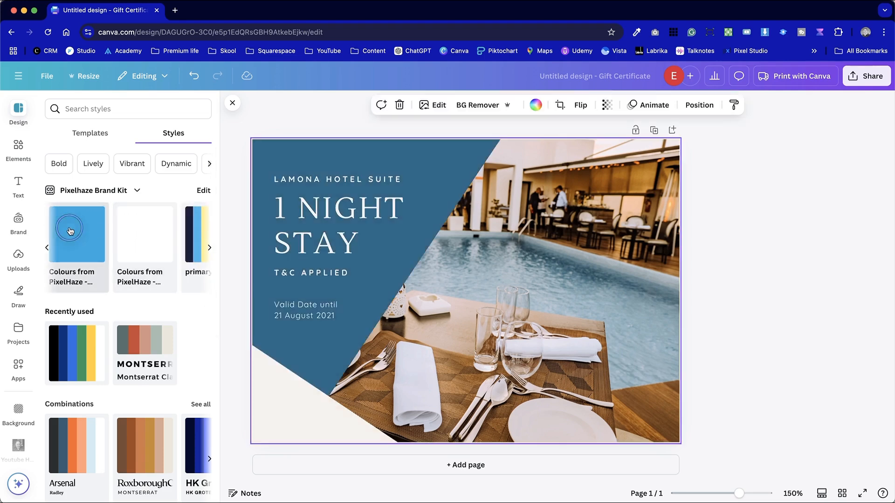
{"action": "left_click", "coordinate": [70, 232]}
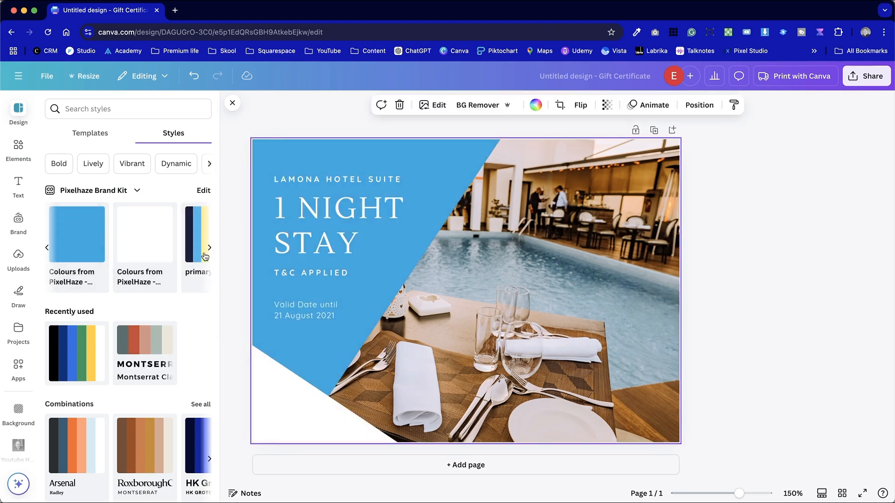
{"action": "left_click", "coordinate": [195, 242]}
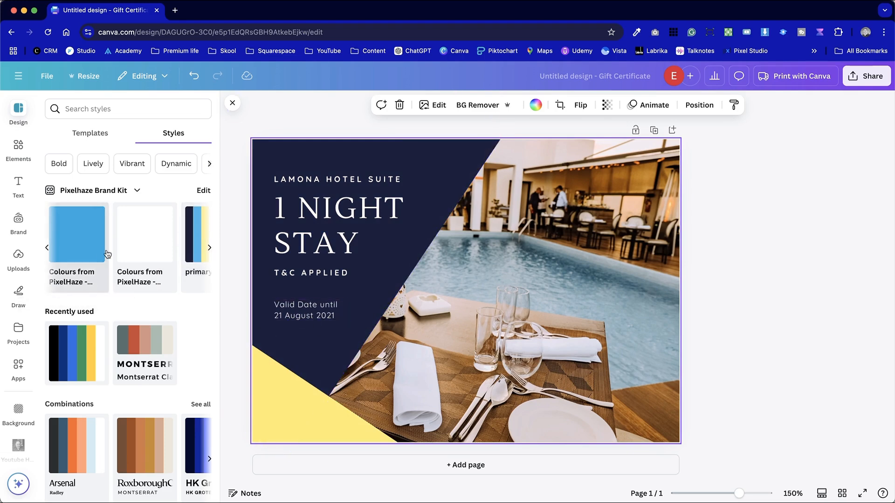
Apply the Pixelhaze brand fonts, Visby CF and Sora, to the certificate's text
{"action": "left_click", "coordinate": [47, 247]}
{"action": "left_click", "coordinate": [85, 234]}
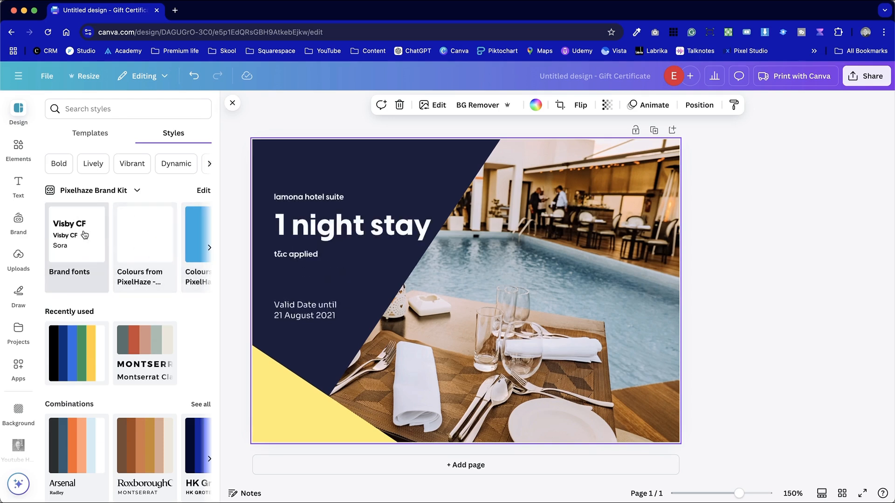
{"action": "left_click", "coordinate": [789, 254]}
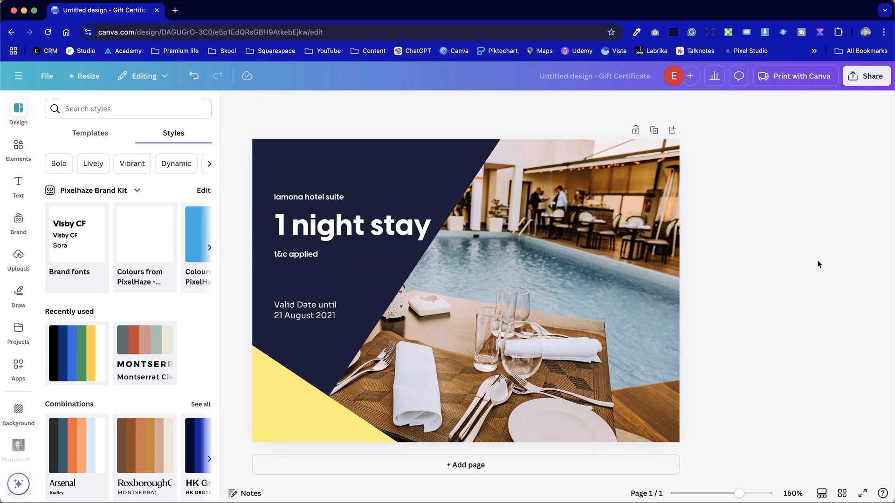
Extend the navy shape behind the text by shifting its diagonal edge outward over the pool photo
{"action": "left_click", "coordinate": [430, 165]}
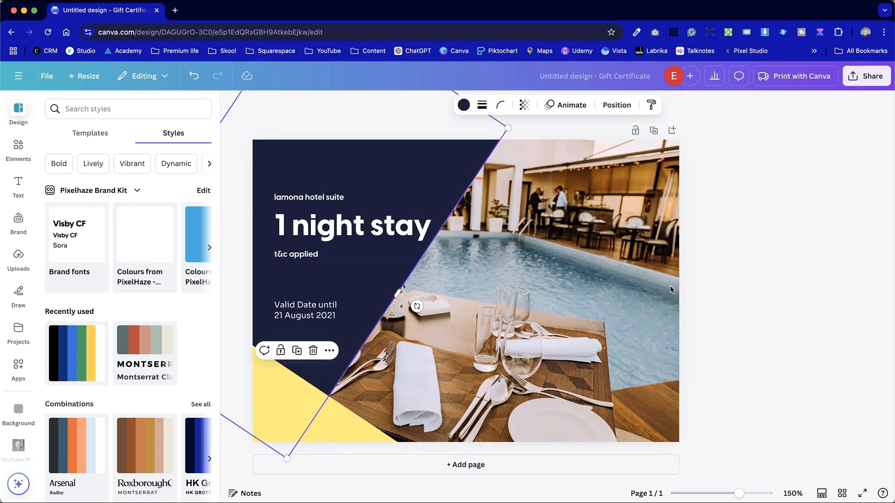
{"action": "left_click", "coordinate": [764, 265]}
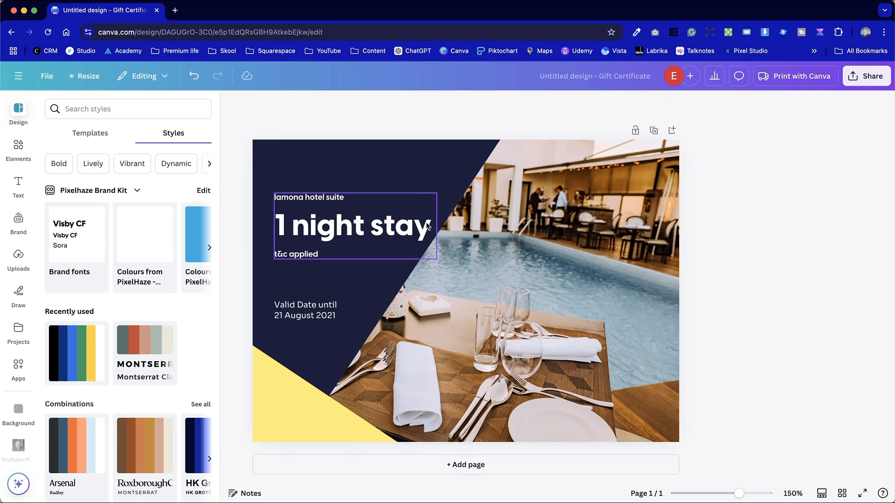
{"action": "left_click", "coordinate": [390, 156]}
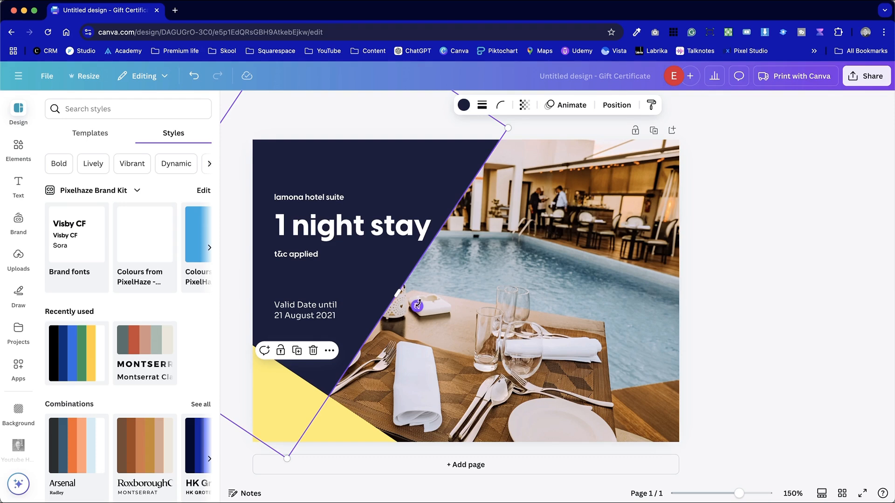
{"action": "left_click_drag", "start_coordinate": [417, 306], "coordinate": [379, 340]}
{"action": "left_click_drag", "start_coordinate": [455, 168], "coordinate": [479, 184]}
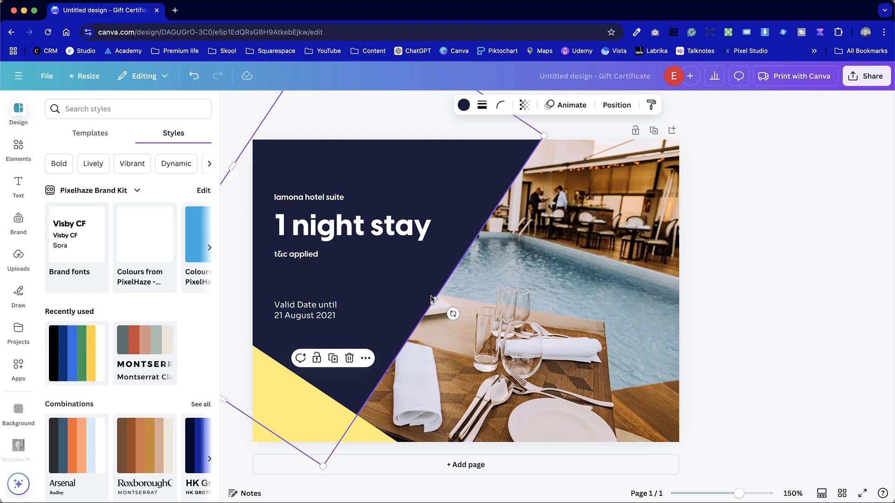
{"action": "left_click_drag", "start_coordinate": [431, 299], "coordinate": [451, 310]}
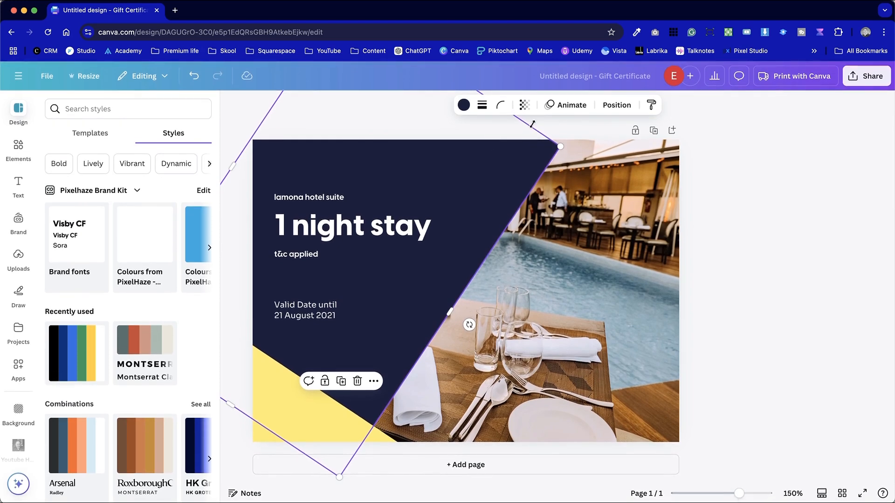
{"action": "left_click", "coordinate": [683, 193]}
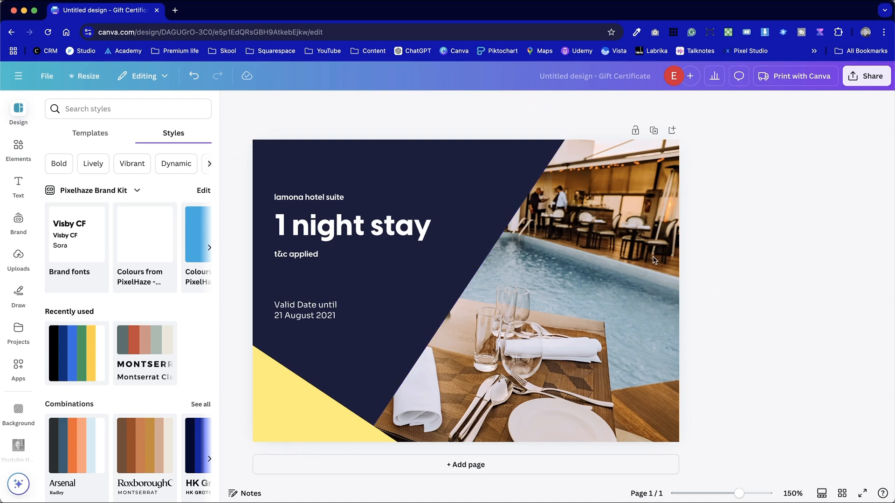
{"action": "double_click", "coordinate": [325, 311]}
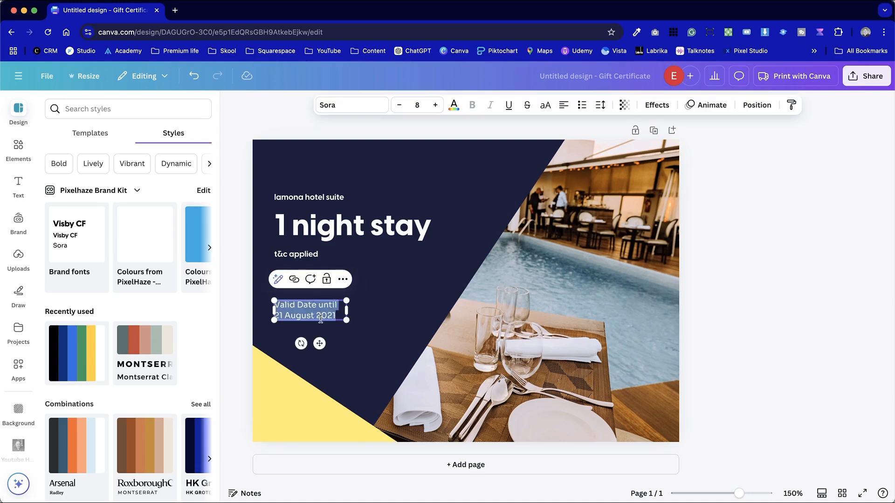
{"action": "left_click", "coordinate": [230, 126]}
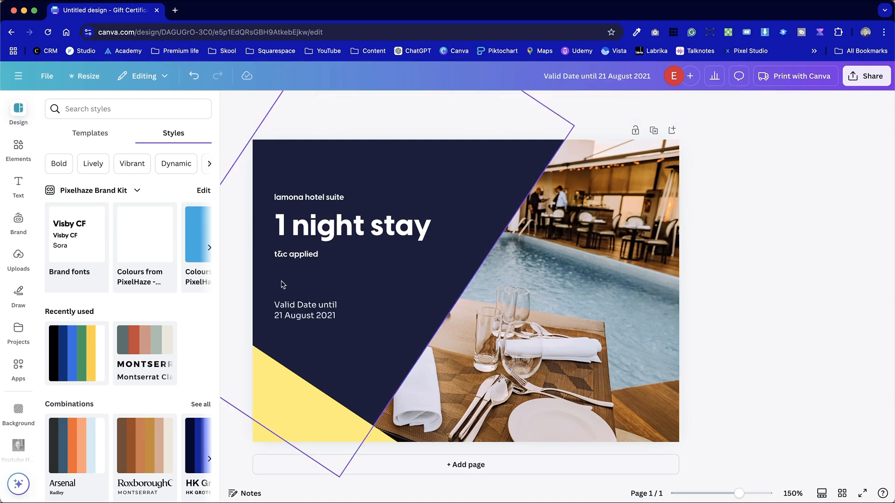
Replace the validity date text with "THIS GIFT VOUCHER IS FOR", fitted on one line at font size 7
{"action": "double_click", "coordinate": [304, 305]}
{"action": "key", "text": "BackSpace"}
{"action": "type", "text": "FOR:"}
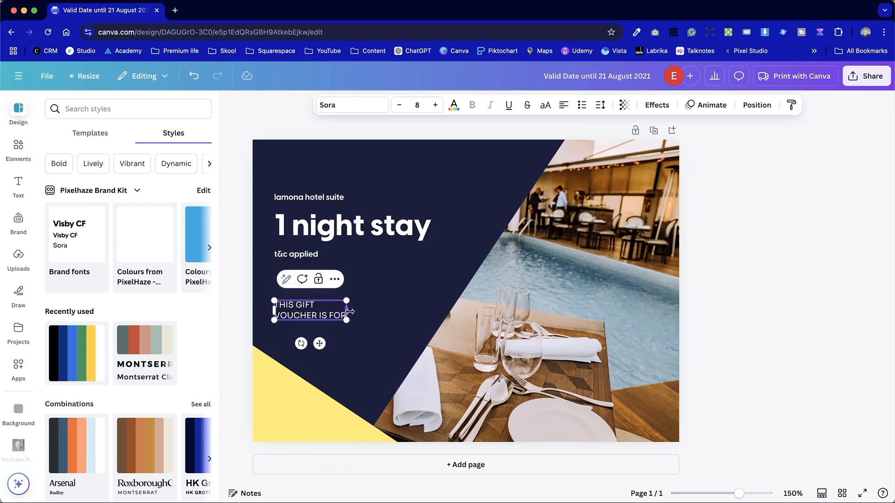
{"action": "left_click_drag", "start_coordinate": [350, 311], "coordinate": [350, 338]}
{"action": "left_click", "coordinate": [399, 105]}
Try an "EXPIRY DATE:" line below the voucher wording, and delete it
{"action": "double_click", "coordinate": [349, 337]}
{"action": "type", "text": "EXPIRY DA"}
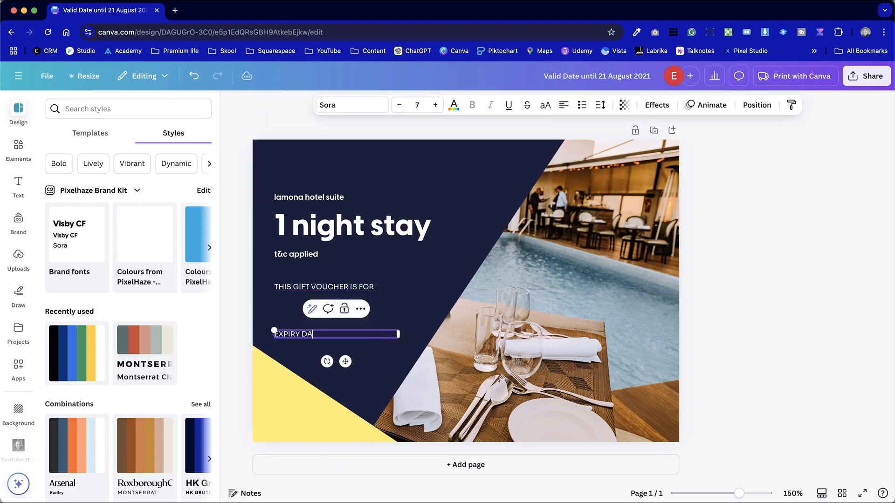
{"action": "type", "text": "TE:"}
{"action": "left_click", "coordinate": [870, 313]}
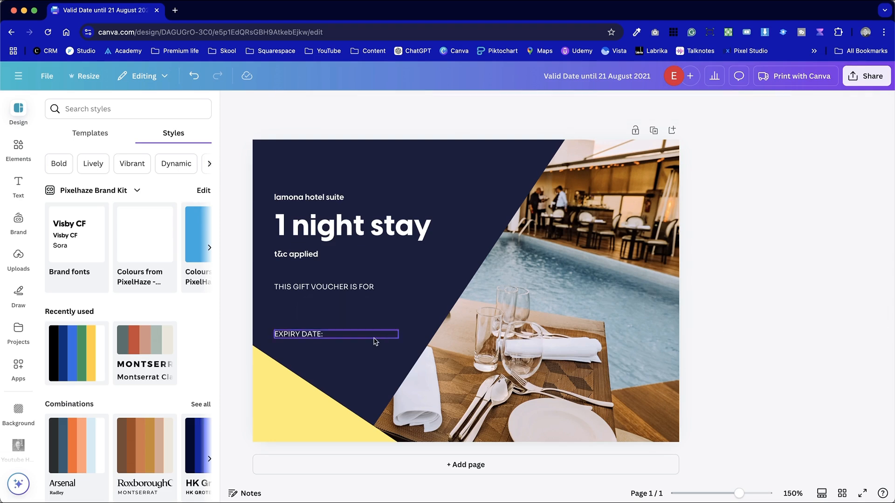
{"action": "left_click", "coordinate": [334, 333]}
{"action": "key", "text": "Delete"}
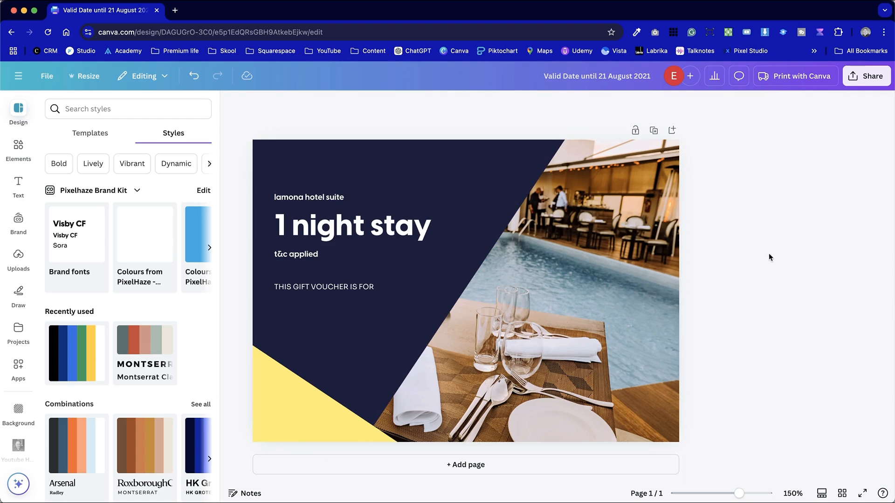
Duplicate the "THIS GIFT VOUCHER IS FOR" line, place the copy directly beneath it, and replace its text with the recipient's full name
{"action": "left_click", "coordinate": [316, 288]}
{"action": "key", "text": "super+d"}
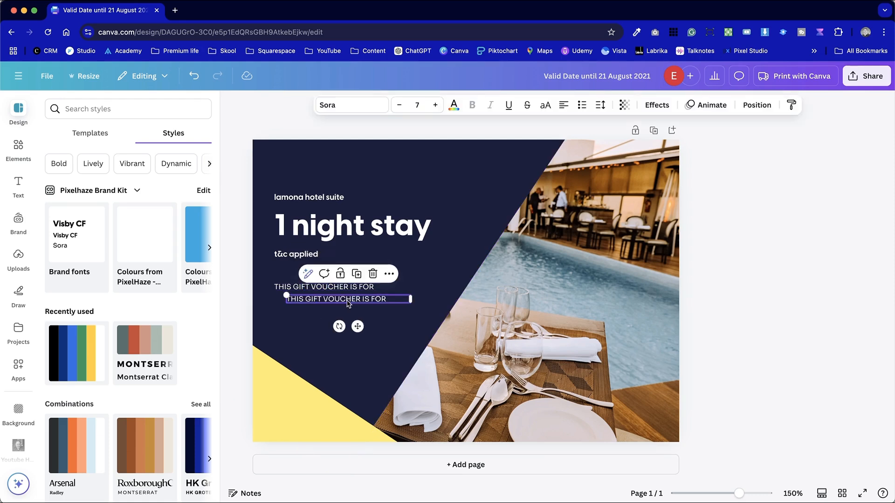
{"action": "left_click_drag", "start_coordinate": [347, 300], "coordinate": [335, 306]}
{"action": "left_click", "coordinate": [336, 307]}
{"action": "left_click", "coordinate": [778, 325]}
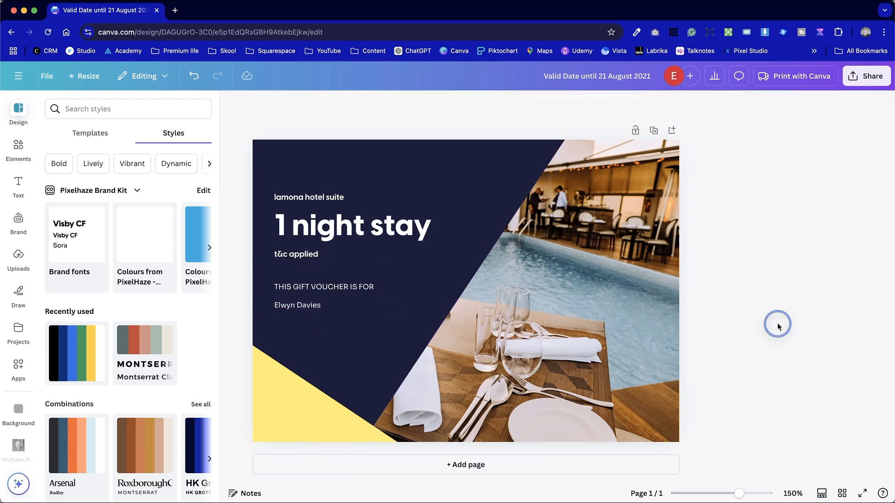
Enlarge the recipient's name to font size 15 and shift it slightly down from the line above
{"action": "left_click", "coordinate": [350, 307]}
{"action": "left_click", "coordinate": [433, 105]}
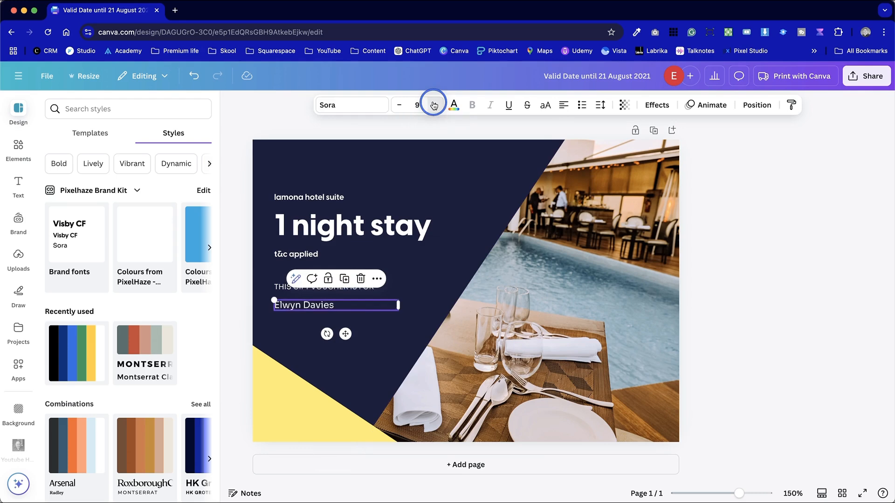
{"action": "left_click", "coordinate": [434, 105]}
{"action": "left_click", "coordinate": [433, 105]}
{"action": "left_click", "coordinate": [433, 105]}
{"action": "left_click", "coordinate": [434, 105]}
{"action": "left_click", "coordinate": [433, 105]}
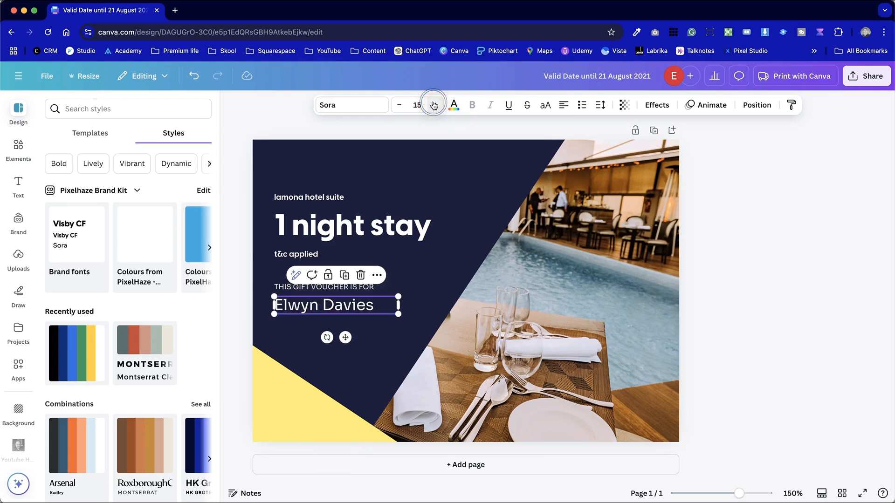
{"action": "left_click", "coordinate": [787, 366]}
{"action": "left_click", "coordinate": [322, 308]}
{"action": "left_click_drag", "start_coordinate": [322, 307], "coordinate": [322, 313]}
{"action": "left_click", "coordinate": [689, 347]}
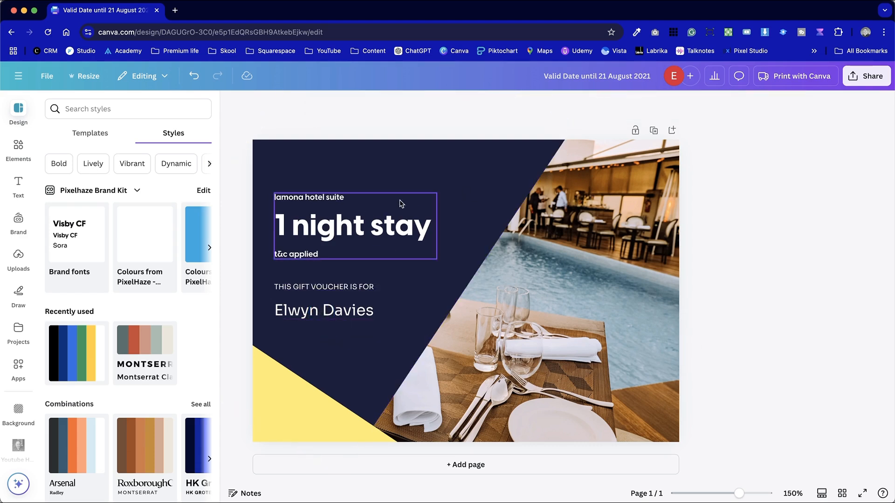
Change the large "1 night stay" heading to "3 Months"
{"action": "double_click", "coordinate": [388, 228]}
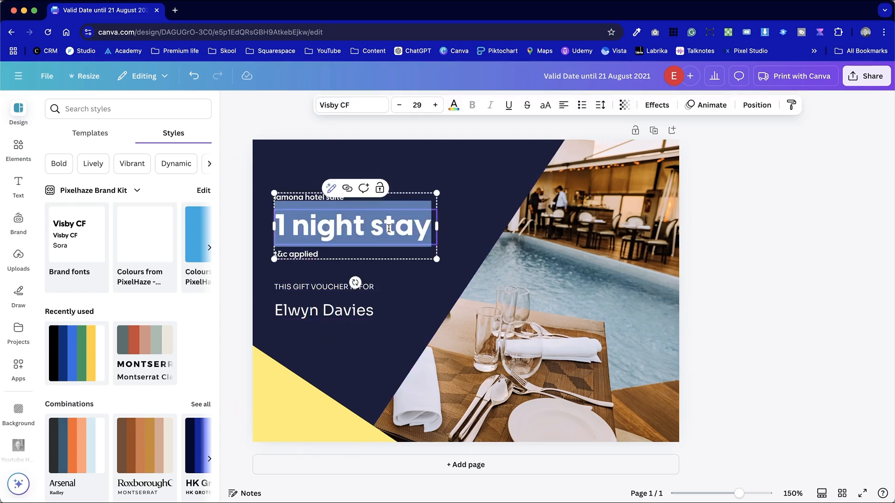
{"action": "type", "text": "1 Month"}
{"action": "key", "text": "BackSpace"}
{"action": "key", "text": "BackSpace"}
{"action": "key", "text": "BackSpace"}
{"action": "key", "text": "BackSpace"}
{"action": "key", "text": "BackSpace"}
{"action": "key", "text": "BackSpace"}
{"action": "key", "text": "BackSpace"}
{"action": "type", "text": "3"}
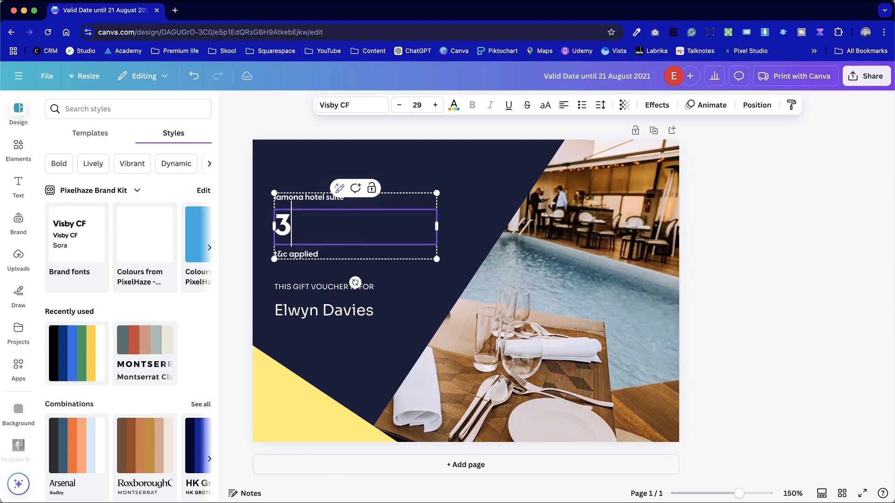
{"action": "type", "text": " Months"}
{"action": "key", "text": "Escape"}
{"action": "key", "text": "Escape"}
Replace the "t&c applied" text under the heading with "Skool Coaching Community Membership"
{"action": "type", "text": "embers"}
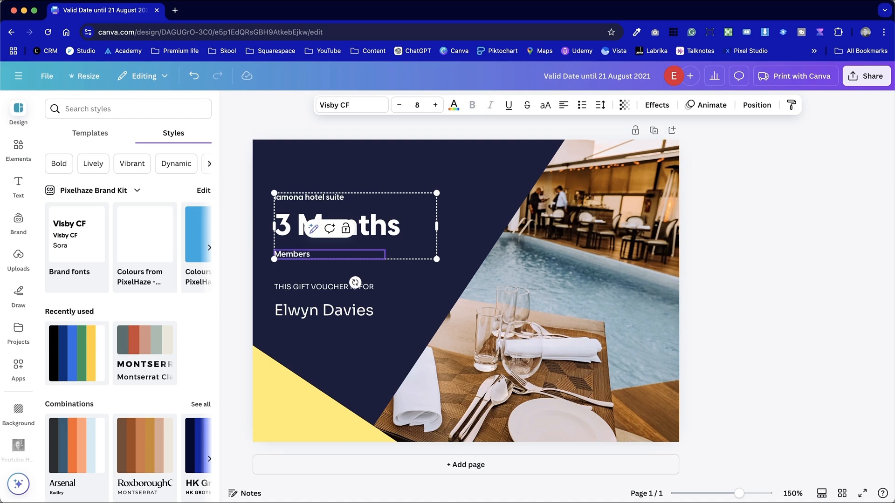
{"action": "key", "text": "BackSpace"}
{"action": "key", "text": "BackSpace"}
{"action": "key", "text": "BackSpace"}
{"action": "key", "text": "BackSpace"}
{"action": "key", "text": "BackSpace"}
{"action": "key", "text": "BackSpace"}
{"action": "key", "text": "BackSpace"}
{"action": "type", "text": "Skool Coaching Community Membership"}
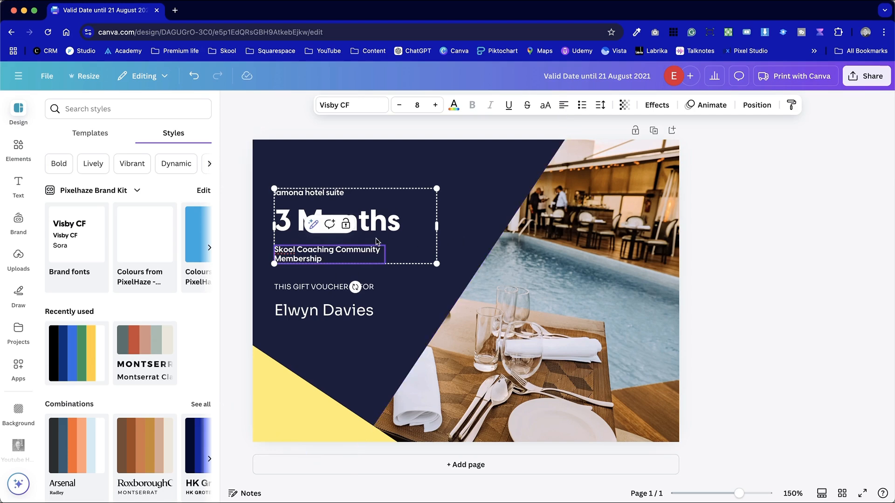
Ungroup the heading text block and widen the membership text box so its wording fits on one line
{"action": "left_click", "coordinate": [392, 222]}
{"action": "left_click", "coordinate": [347, 253]}
{"action": "left_click", "coordinate": [289, 193]}
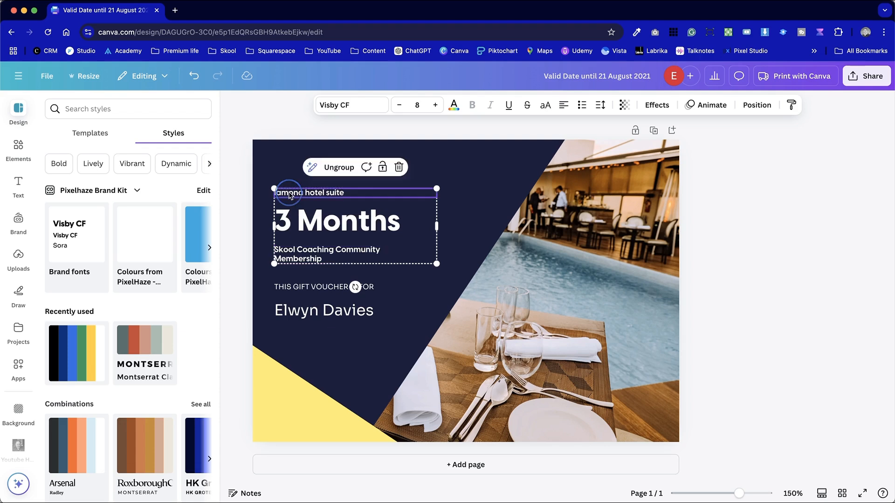
{"action": "left_click", "coordinate": [403, 218]}
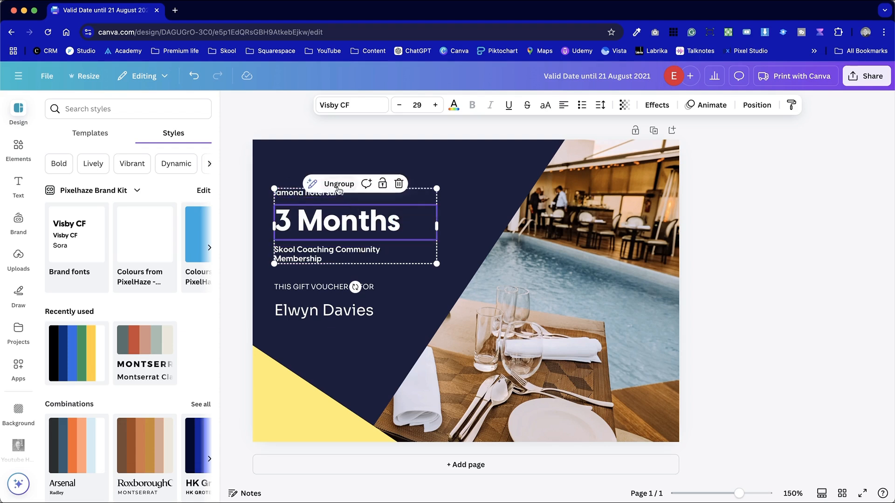
{"action": "left_click", "coordinate": [337, 186]}
{"action": "left_click", "coordinate": [394, 269]}
{"action": "left_click", "coordinate": [350, 260]}
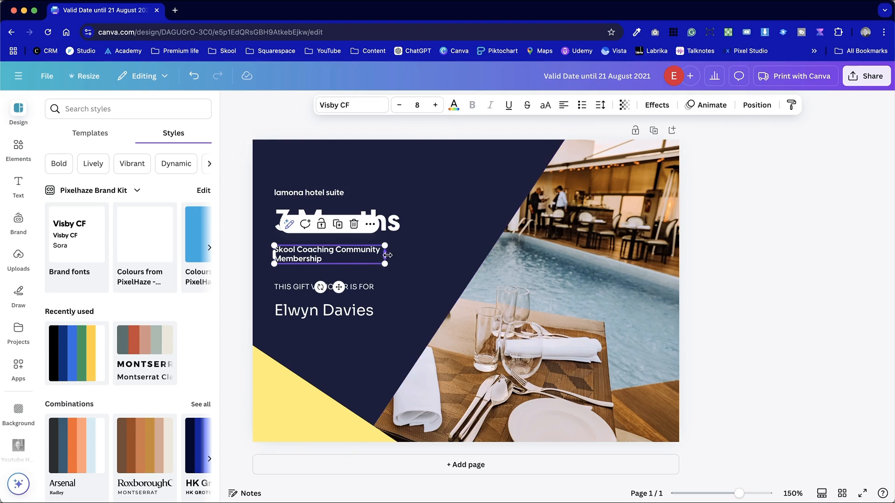
{"action": "left_click_drag", "start_coordinate": [387, 256], "coordinate": [442, 253]}
{"action": "left_click", "coordinate": [737, 328]}
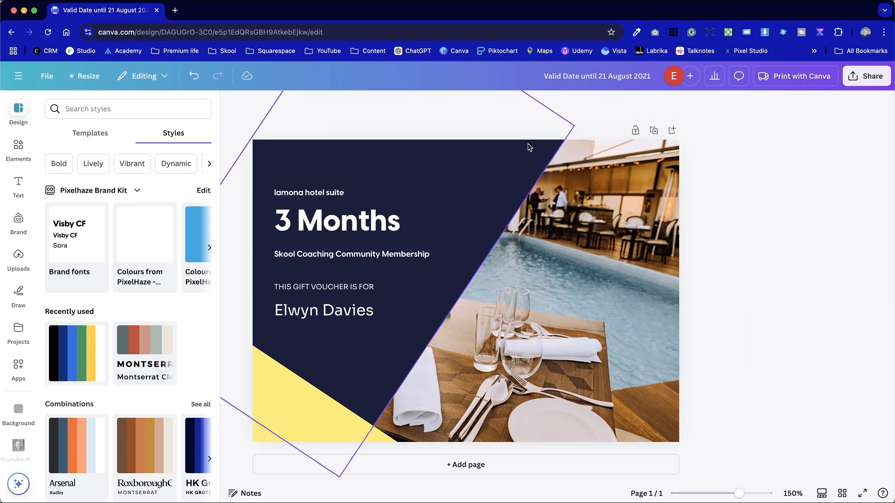
Move the "3 Months" heading and the membership line closer together
{"action": "left_click", "coordinate": [346, 254]}
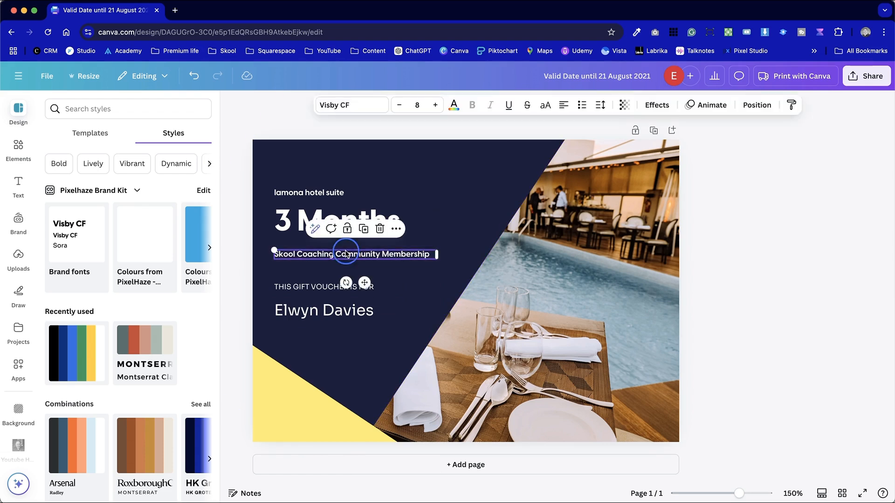
{"action": "left_click_drag", "start_coordinate": [346, 254], "coordinate": [346, 244]}
{"action": "left_click", "coordinate": [309, 221], "text": "shift"}
{"action": "left_click_drag", "start_coordinate": [308, 221], "coordinate": [309, 227]}
Delete the "lamona hotel suite" text above the heading
{"action": "double_click", "coordinate": [292, 192]}
{"action": "key", "text": "BackSpace"}
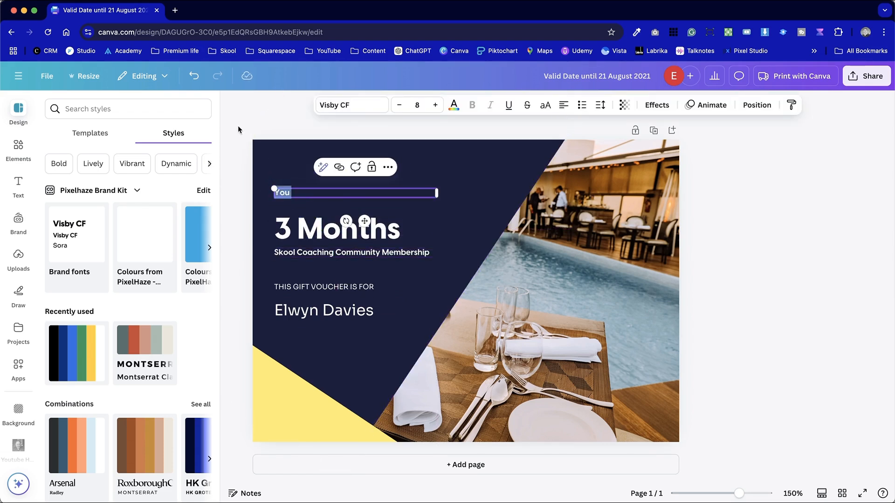
{"action": "left_click", "coordinate": [785, 294]}
Scale up the "3 Months" heading slightly, keeping it aligned with the left edge of the other text
{"action": "left_click", "coordinate": [431, 237]}
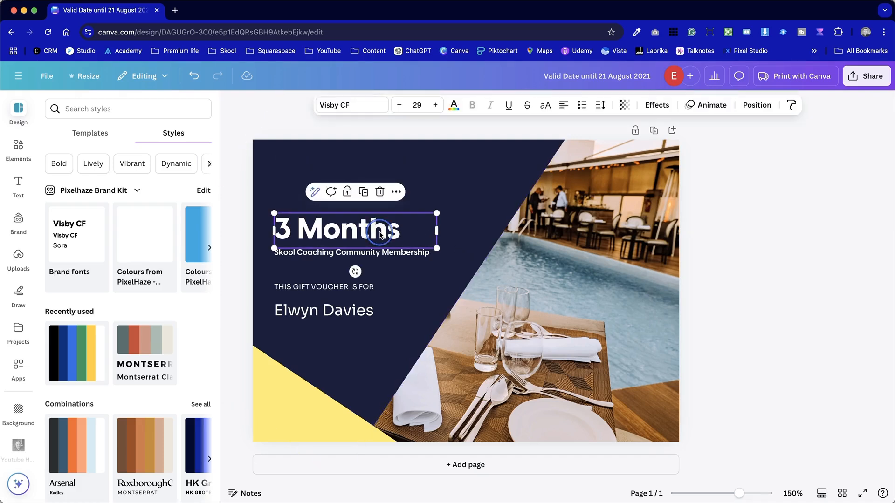
{"action": "left_click_drag", "start_coordinate": [433, 216], "coordinate": [463, 205]}
{"action": "left_click", "coordinate": [791, 303]}
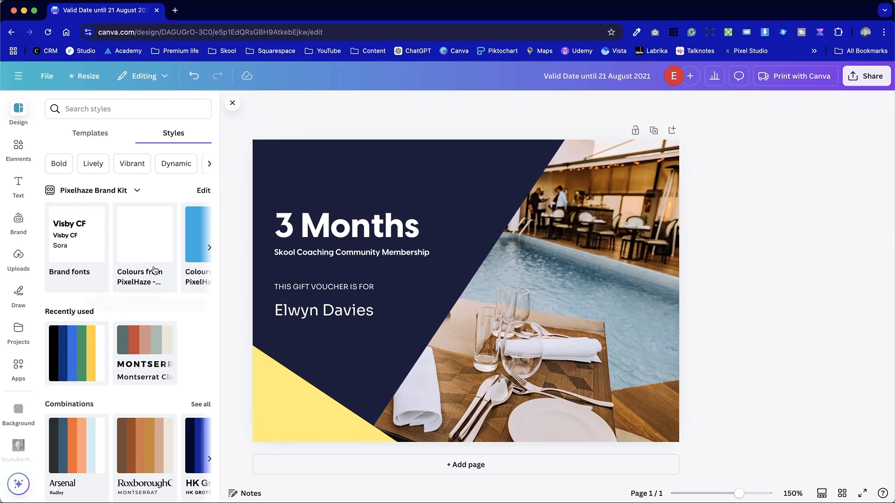
Insert the white Pixelhaze Academy logo from the Brand Kit, scale it down, and place it above the "3 Months" heading
{"action": "left_click", "coordinate": [19, 219]}
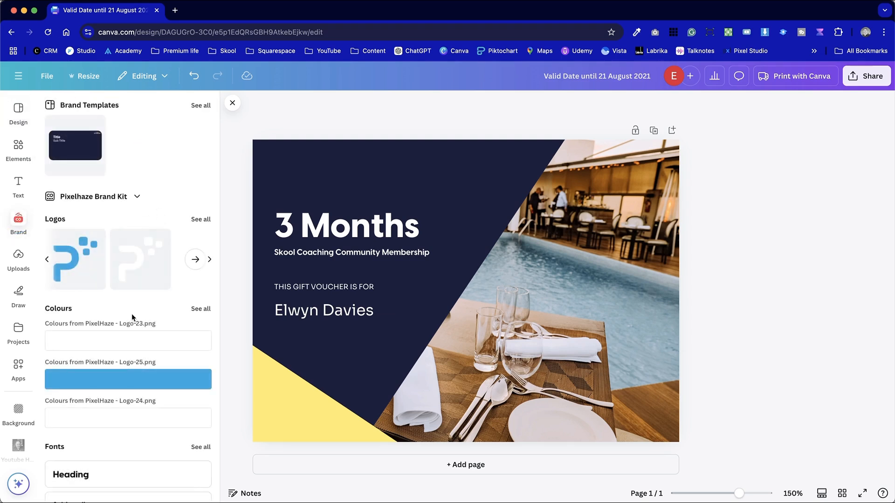
{"action": "scroll", "coordinate": [132, 315], "scroll_direction": "down", "scroll_amount": 5}
{"action": "scroll", "coordinate": [131, 314], "scroll_direction": "up", "scroll_amount": 3}
{"action": "scroll", "coordinate": [132, 318], "scroll_direction": "up", "scroll_amount": 1}
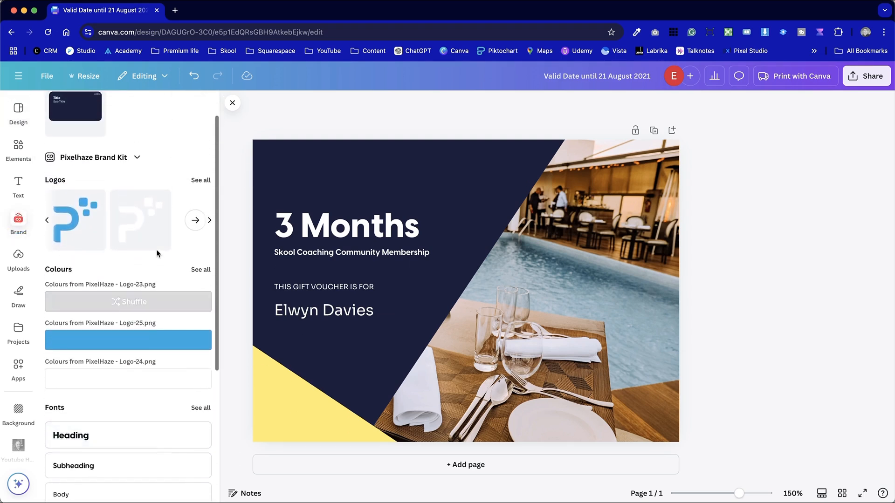
{"action": "left_click", "coordinate": [48, 220]}
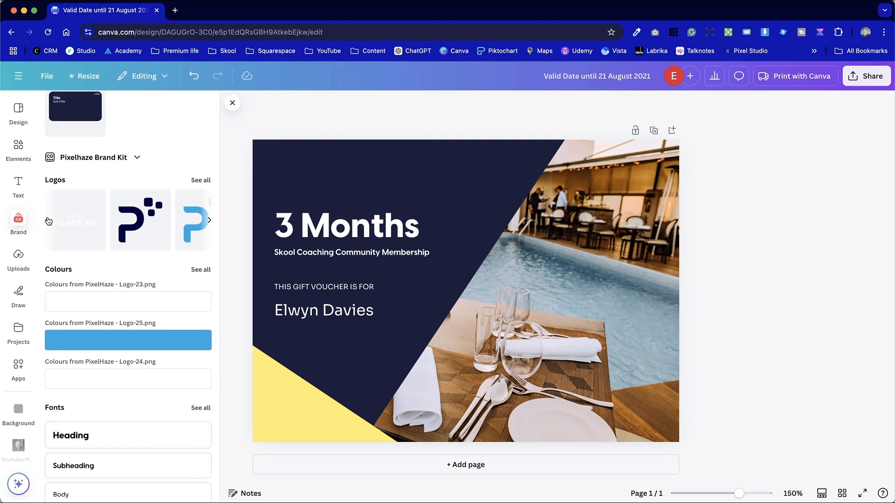
{"action": "left_click", "coordinate": [49, 221]}
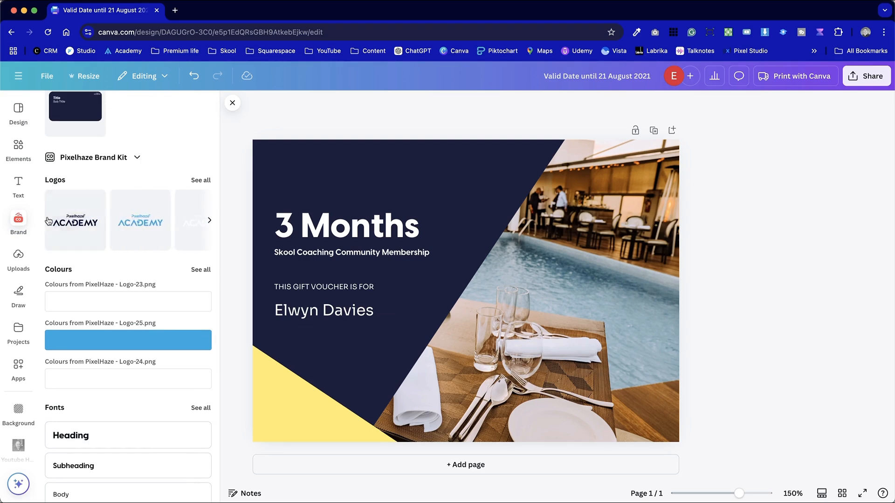
{"action": "left_click", "coordinate": [140, 241]}
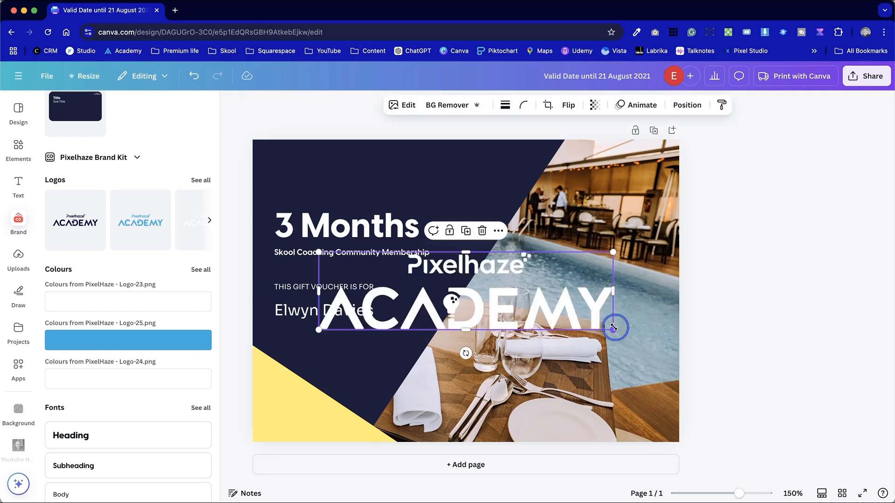
{"action": "left_click_drag", "start_coordinate": [616, 325], "coordinate": [368, 184]}
Group the "3 Months" heading with the membership line and move the group slightly down from the logo
{"action": "left_click", "coordinate": [384, 252]}
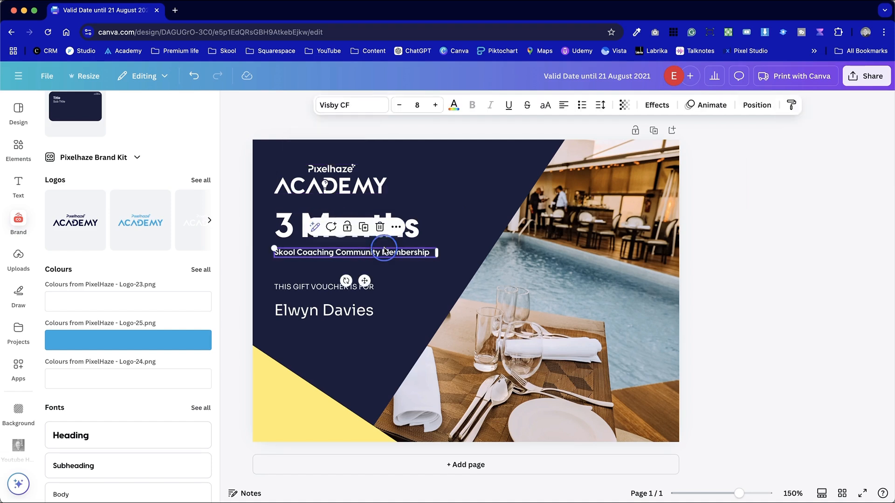
{"action": "left_click", "coordinate": [416, 234], "text": "shift"}
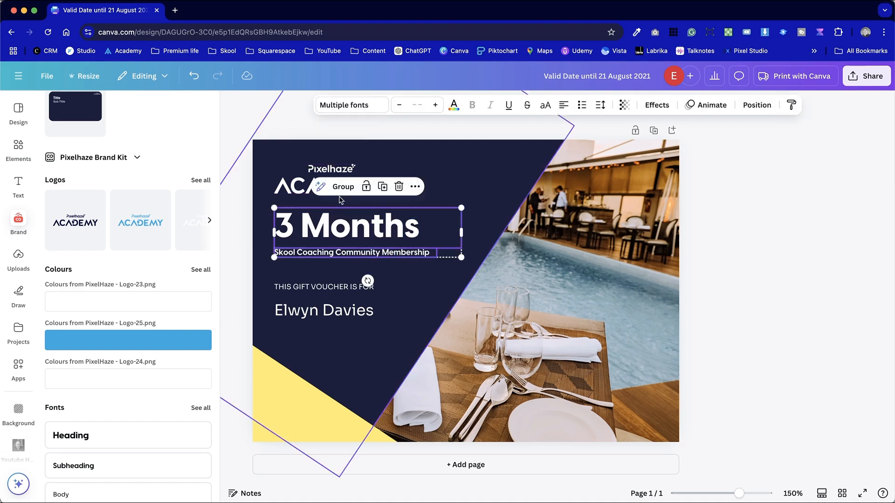
{"action": "left_click", "coordinate": [343, 187]}
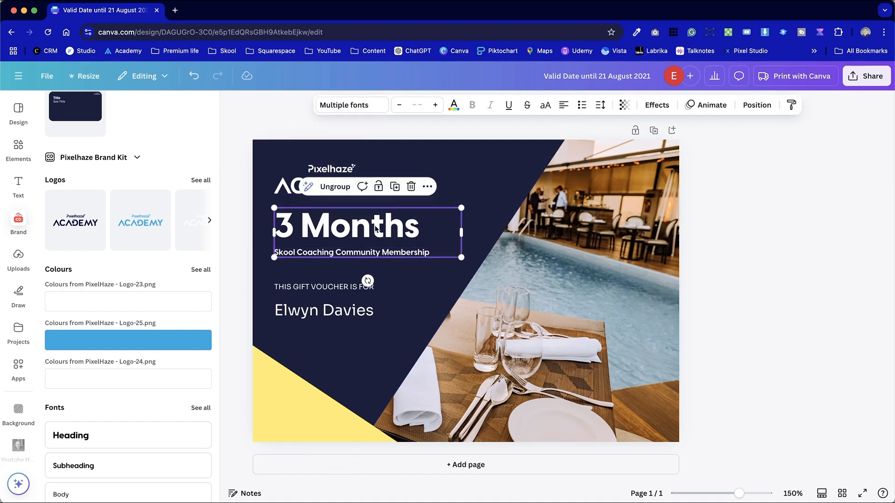
{"action": "left_click_drag", "start_coordinate": [372, 226], "coordinate": [372, 230]}
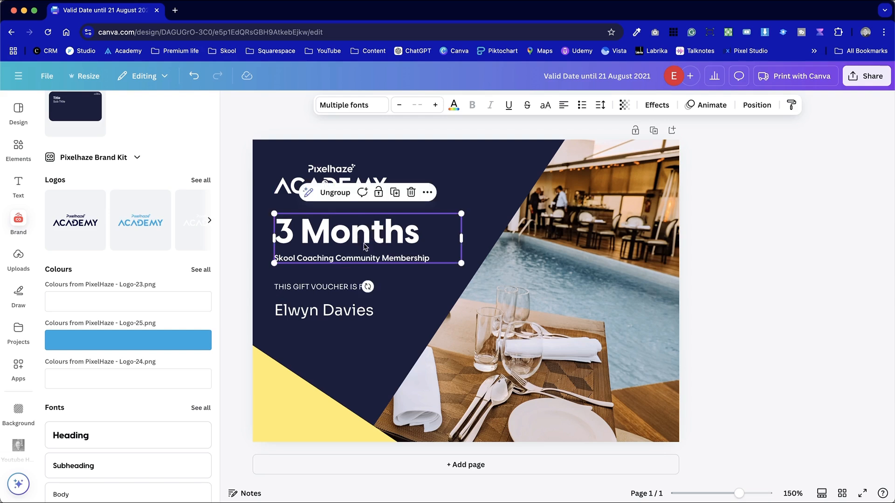
Space out the text by moving the recipient's name, the "THIS GIFT VOUCHER IS FOR" line and the heading group further down
{"action": "left_click", "coordinate": [339, 312]}
{"action": "left_click_drag", "start_coordinate": [339, 312], "coordinate": [300, 323]}
{"action": "left_click", "coordinate": [278, 289], "text": "shift"}
{"action": "left_click", "coordinate": [733, 287]}
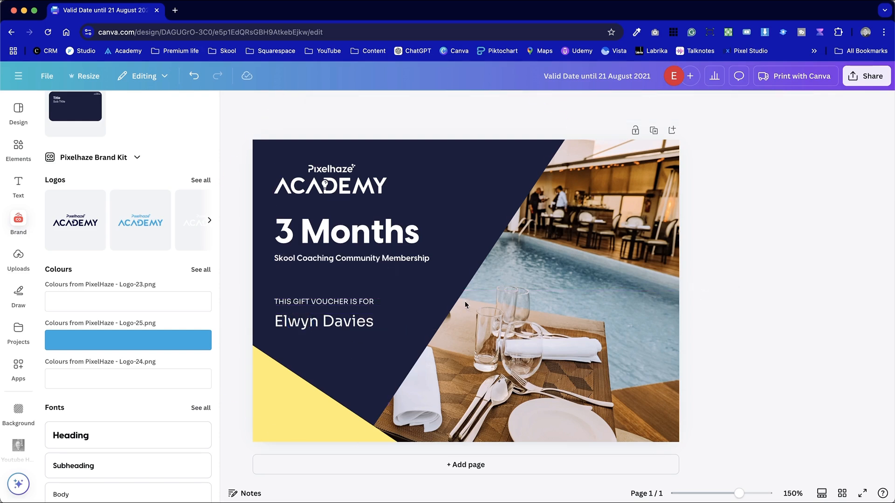
{"action": "left_click_drag", "start_coordinate": [411, 260], "coordinate": [411, 268]}
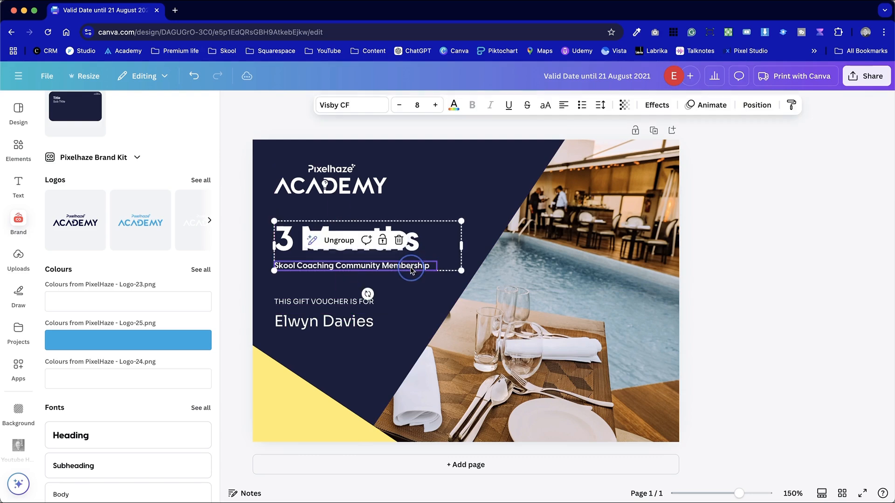
{"action": "left_click", "coordinate": [788, 326]}
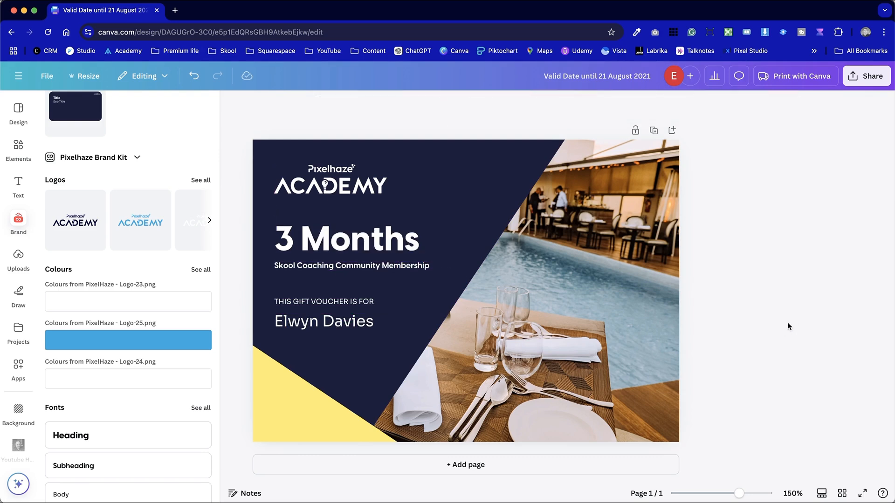
Select the logo, heading group, voucher line and recipient's name together and shift them slightly right on the navy shape
{"action": "left_click", "coordinate": [332, 326]}
{"action": "left_click", "coordinate": [282, 267], "text": "shift"}
{"action": "left_click", "coordinate": [289, 181], "text": "shift"}
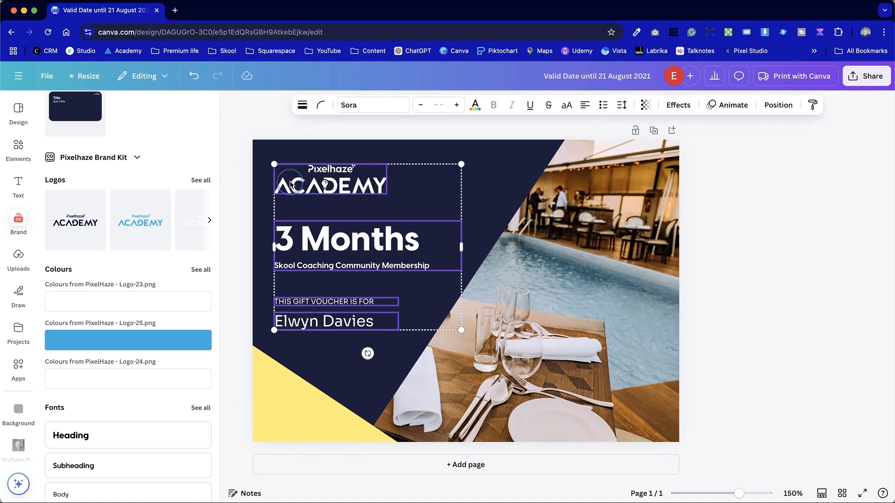
{"action": "left_click_drag", "start_coordinate": [289, 182], "coordinate": [293, 182]}
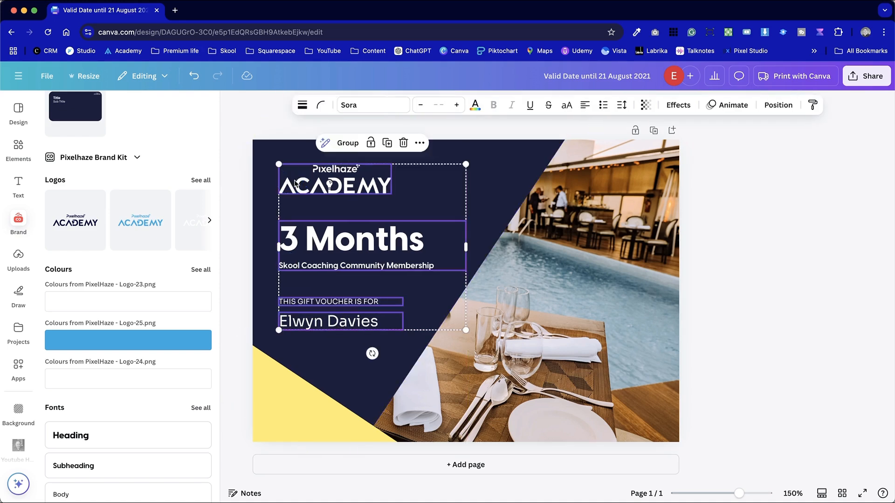
Group the selected logo, heading, voucher line and recipient's name, and scale the group down slightly
{"action": "left_click", "coordinate": [347, 144]}
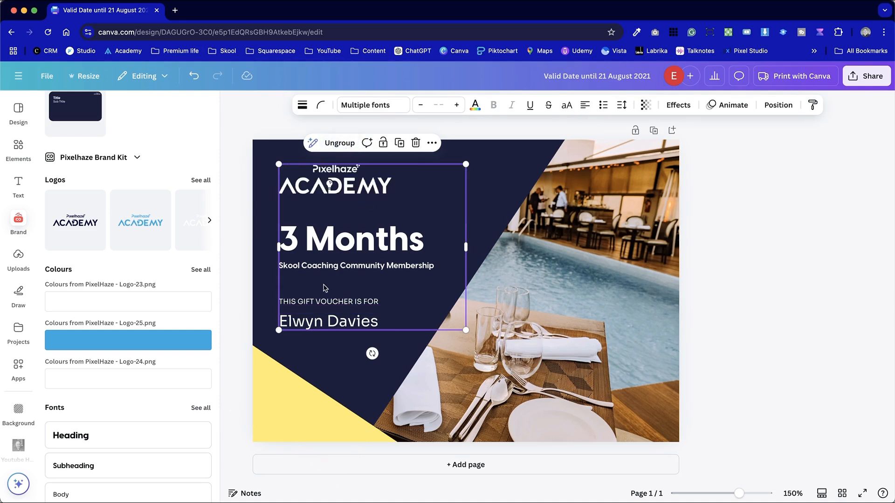
{"action": "left_click", "coordinate": [751, 292]}
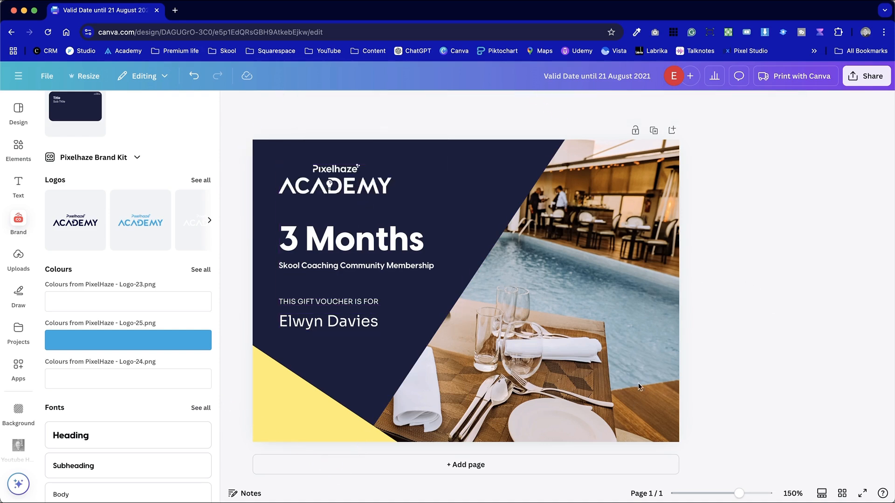
{"action": "left_click", "coordinate": [449, 326]}
{"action": "left_click_drag", "start_coordinate": [466, 330], "coordinate": [476, 312]}
{"action": "left_click", "coordinate": [729, 323]}
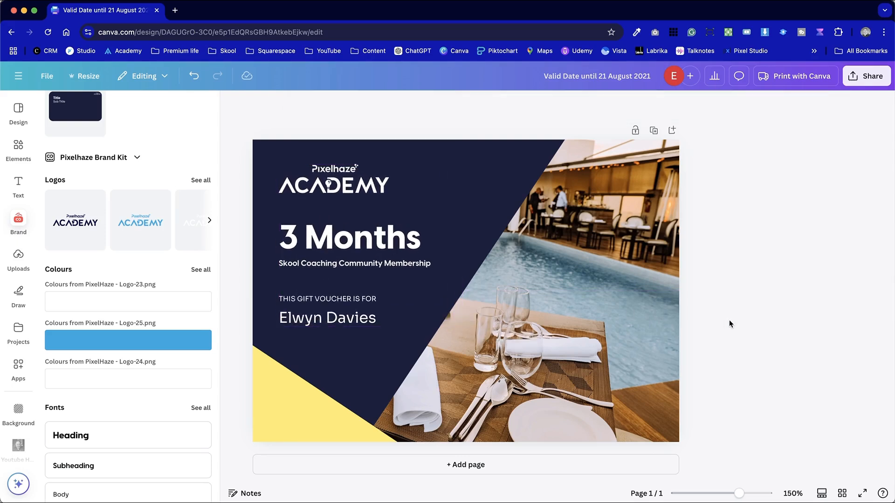
Move the logo and text group slightly right and down on the navy shape
{"action": "left_click", "coordinate": [398, 294]}
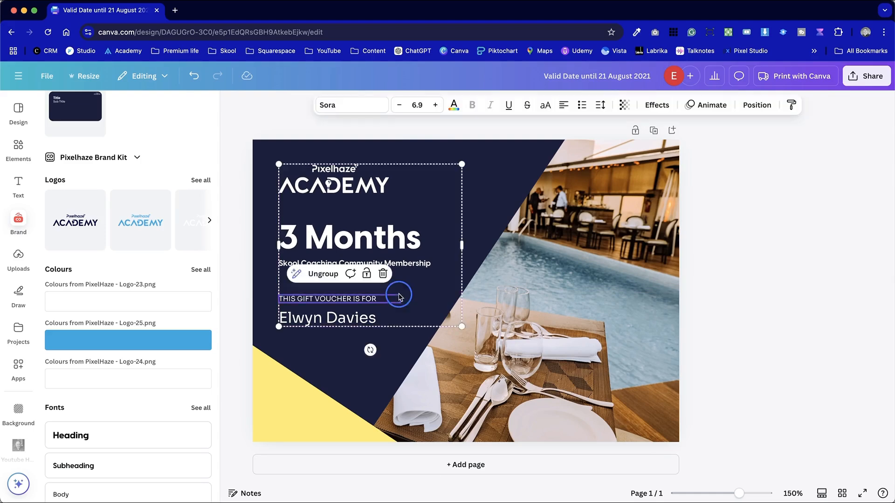
{"action": "left_click_drag", "start_coordinate": [398, 294], "coordinate": [407, 299]}
{"action": "left_click", "coordinate": [777, 353]}
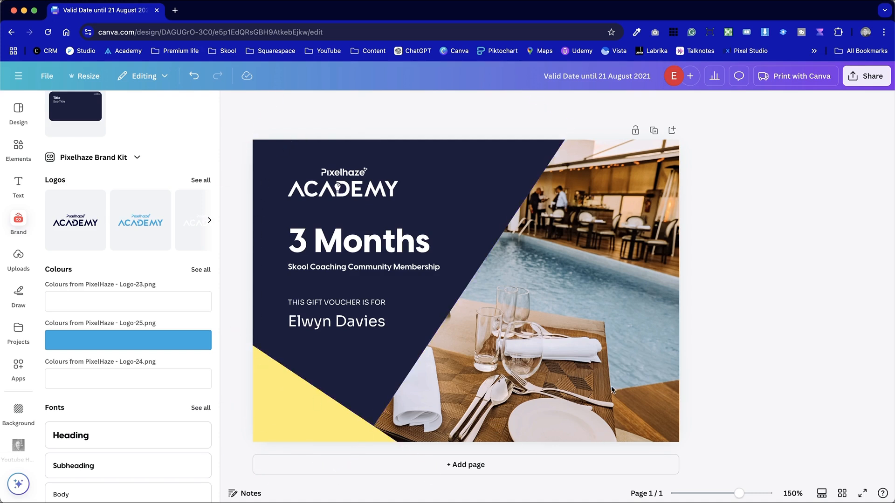
Upload the image of the man pointing at the skool logo, add it to the page and shift it right and down
{"action": "left_click", "coordinate": [600, 321]}
{"action": "left_click", "coordinate": [18, 257]}
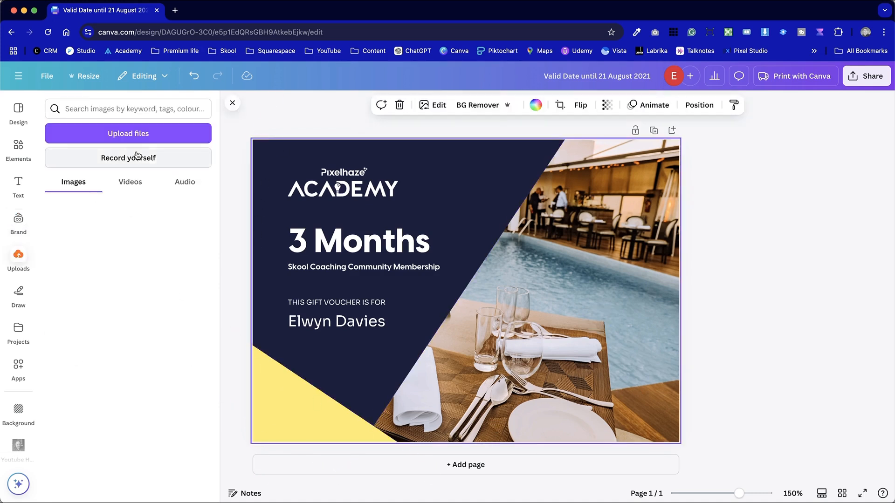
{"action": "left_click", "coordinate": [149, 136]}
{"action": "left_click", "coordinate": [882, 495]}
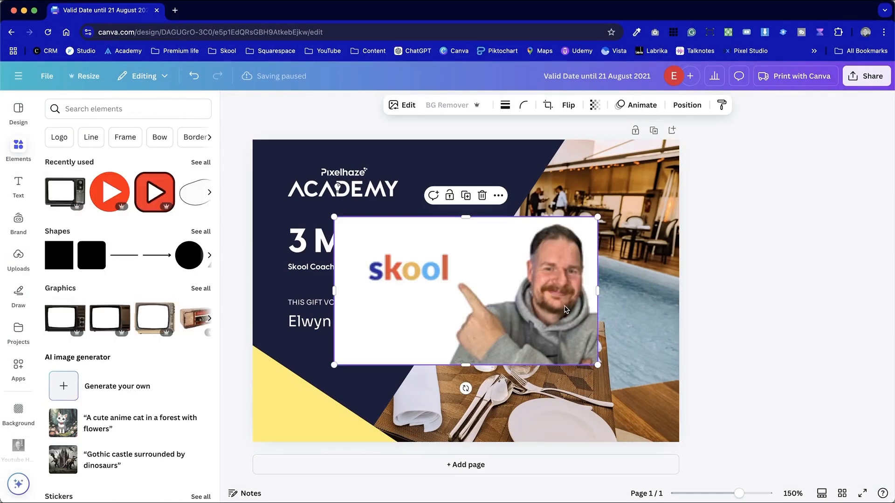
{"action": "left_click_drag", "start_coordinate": [501, 285], "coordinate": [539, 312]}
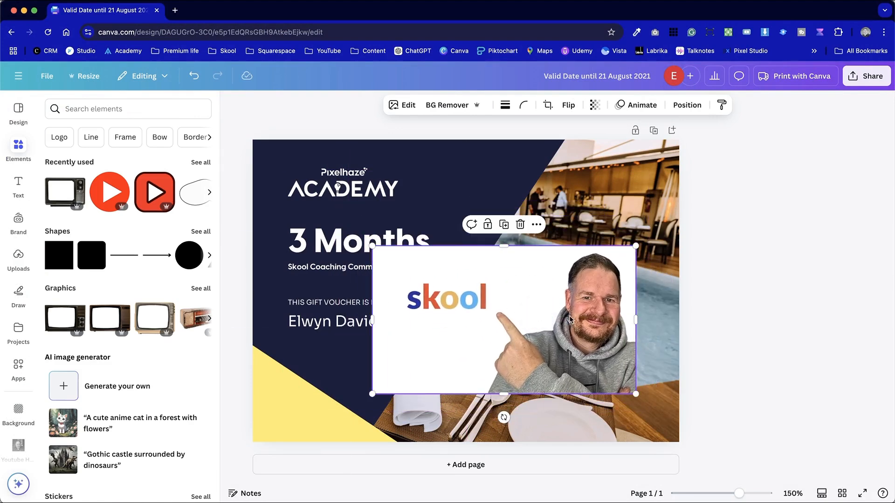
Replace the restaurant background photo with the skool image and scale it down to the page height while cropping
{"action": "right_click", "coordinate": [567, 281]}
{"action": "mouse_move", "coordinate": [567, 281]}
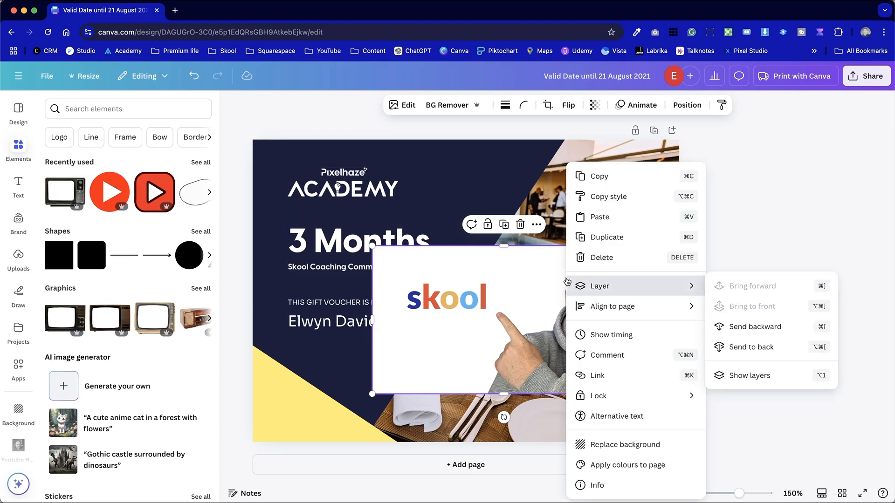
{"action": "left_click", "coordinate": [655, 445]}
{"action": "double_click", "coordinate": [639, 405]}
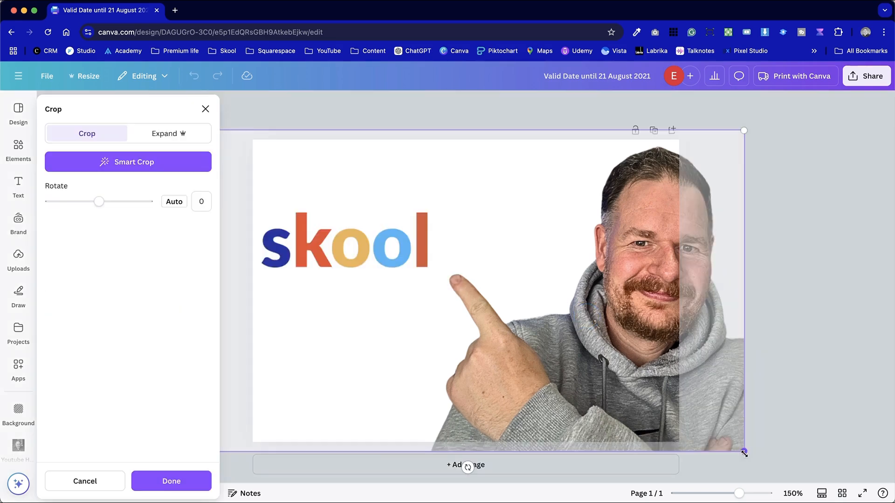
{"action": "left_click_drag", "start_coordinate": [744, 452], "coordinate": [681, 431]}
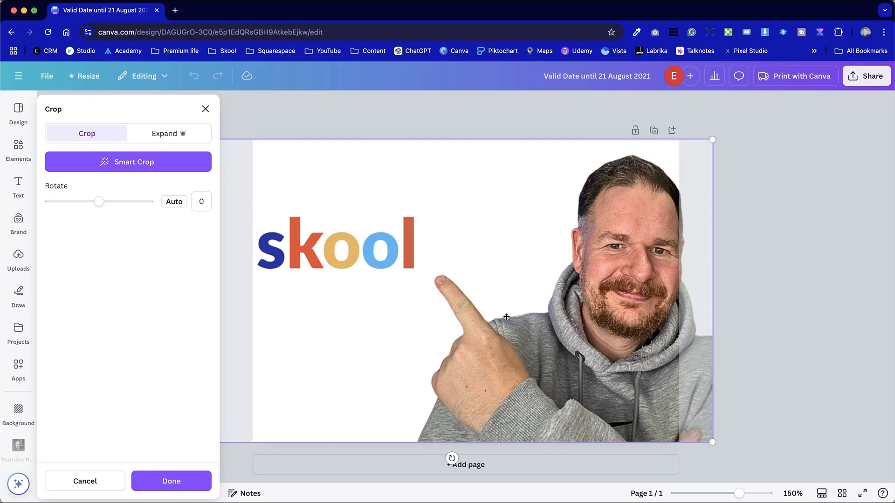
Detach the skool image from the background, move it to the page's lower-right corner and enlarge it slightly
{"action": "right_click", "coordinate": [457, 168]}
{"action": "left_click", "coordinate": [551, 341]}
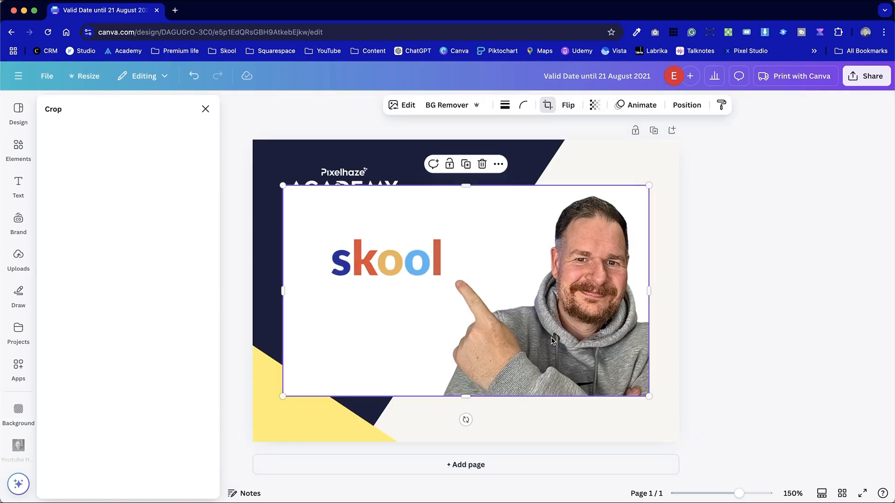
{"action": "left_click_drag", "start_coordinate": [596, 337], "coordinate": [627, 381]}
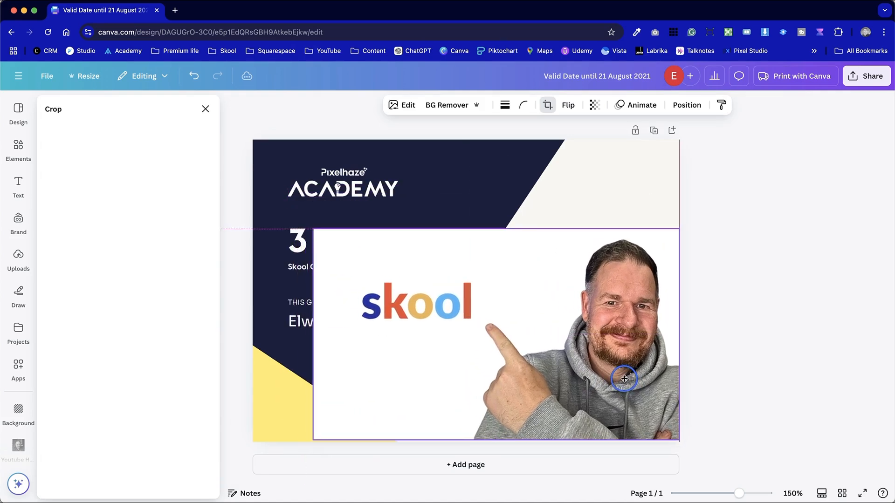
{"action": "left_click_drag", "start_coordinate": [314, 230], "coordinate": [284, 210]}
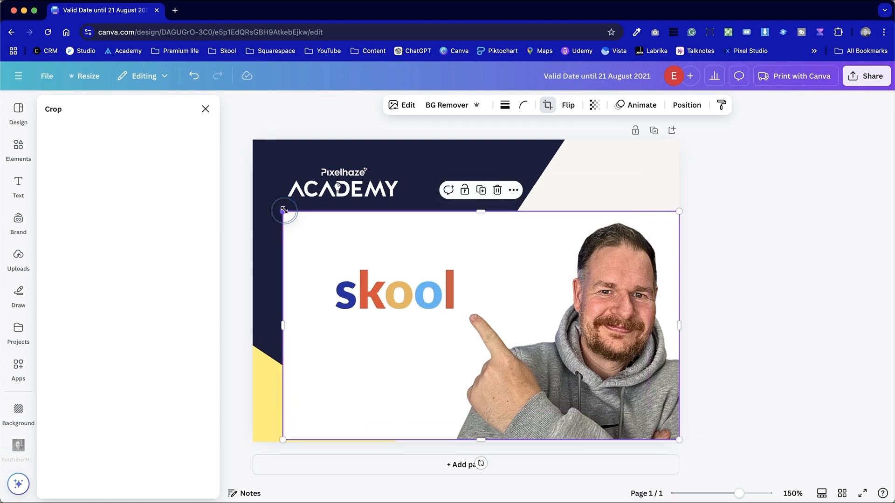
Send the skool image to the back, behind the navy and yellow shapes and the text
{"action": "right_click", "coordinate": [582, 306]}
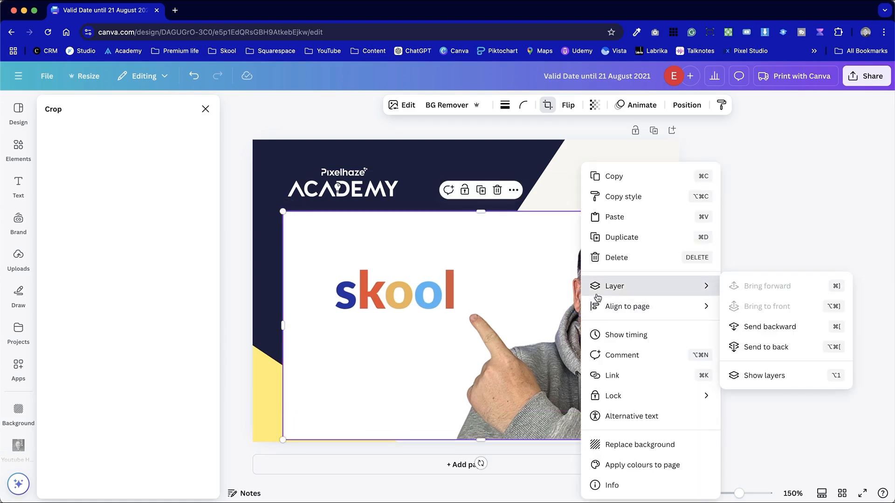
{"action": "left_click", "coordinate": [522, 287]}
{"action": "right_click", "coordinate": [523, 291]}
{"action": "mouse_move", "coordinate": [591, 292]}
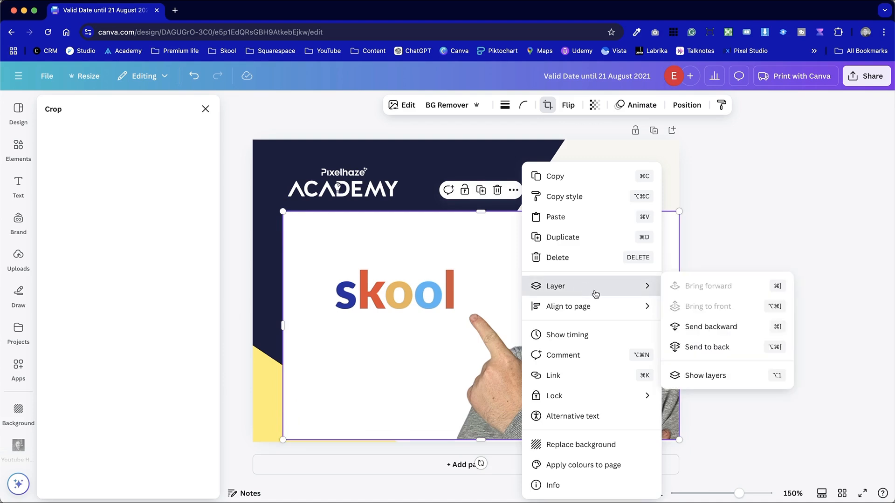
{"action": "left_click", "coordinate": [762, 348]}
{"action": "left_click", "coordinate": [765, 346]}
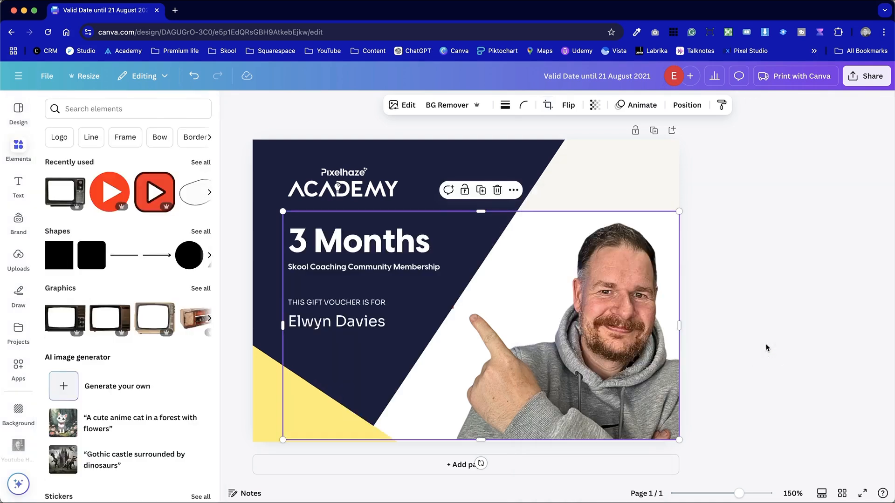
Enlarge the skool image slightly from its upper-left corner
{"action": "left_click", "coordinate": [712, 194]}
{"action": "left_click", "coordinate": [641, 165]}
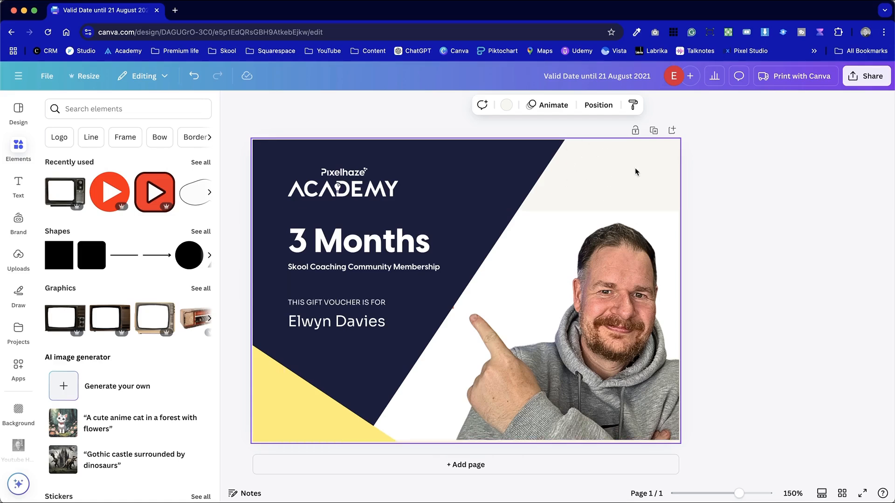
{"action": "left_click", "coordinate": [583, 289]}
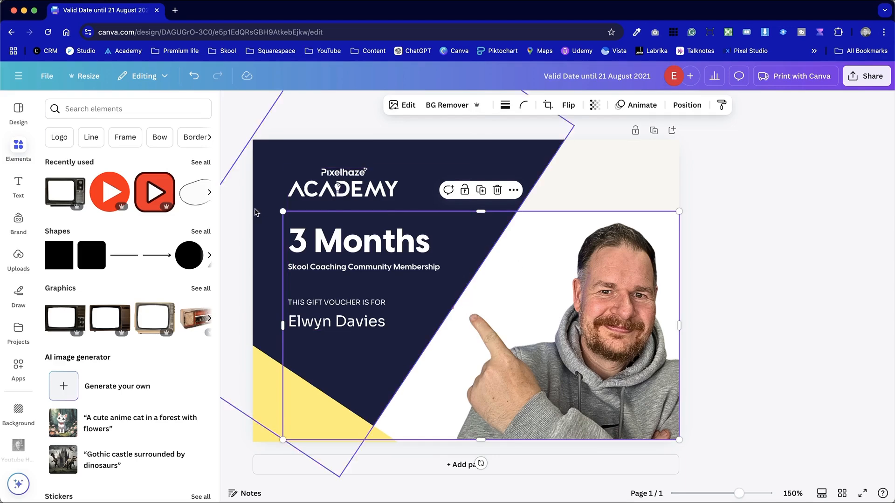
{"action": "left_click_drag", "start_coordinate": [282, 211], "coordinate": [272, 204]}
Change the page background colour to white from the document colours
{"action": "left_click", "coordinate": [562, 132]}
{"action": "left_click", "coordinate": [506, 105]}
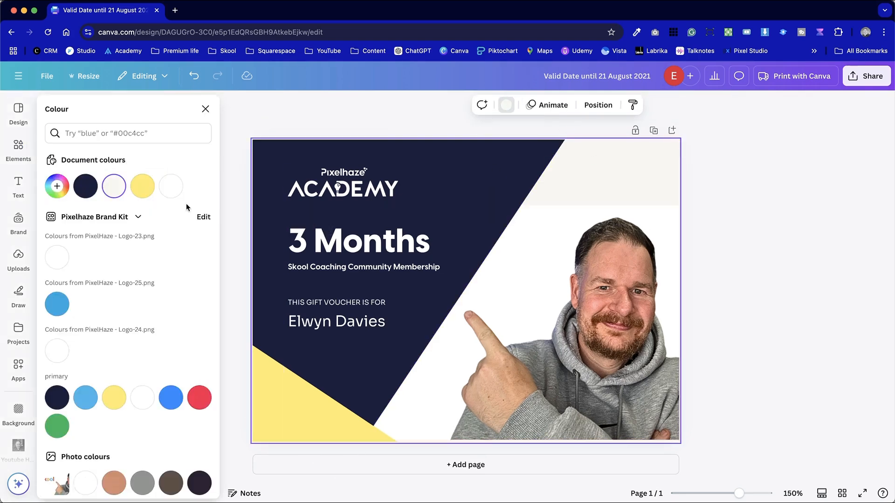
{"action": "left_click", "coordinate": [171, 186]}
{"action": "left_click", "coordinate": [742, 259]}
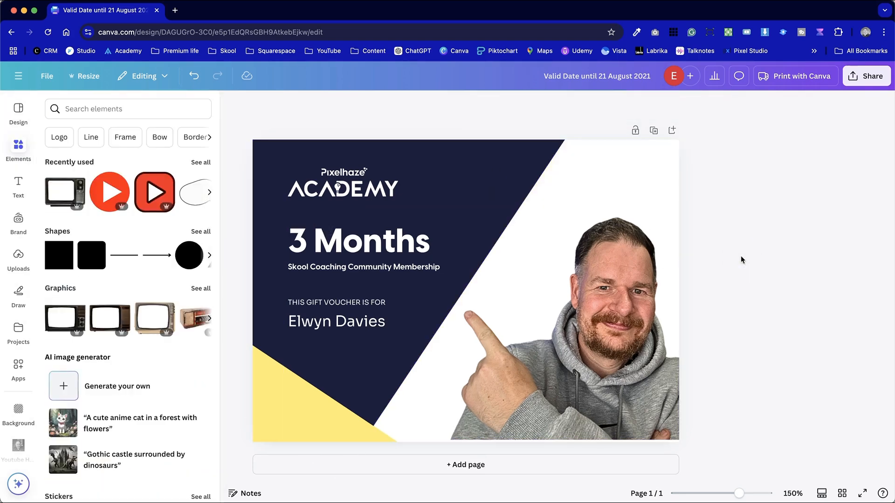
{"action": "key", "text": "super+minus"}
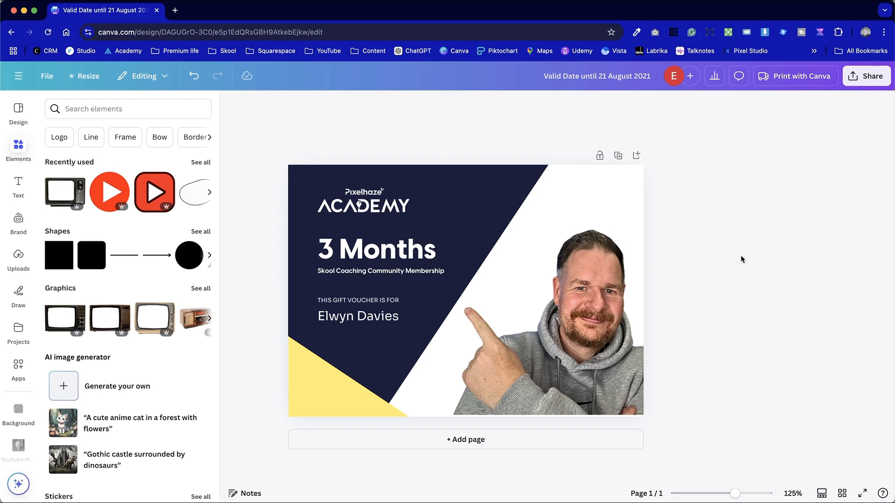
{"action": "left_click", "coordinate": [344, 318]}
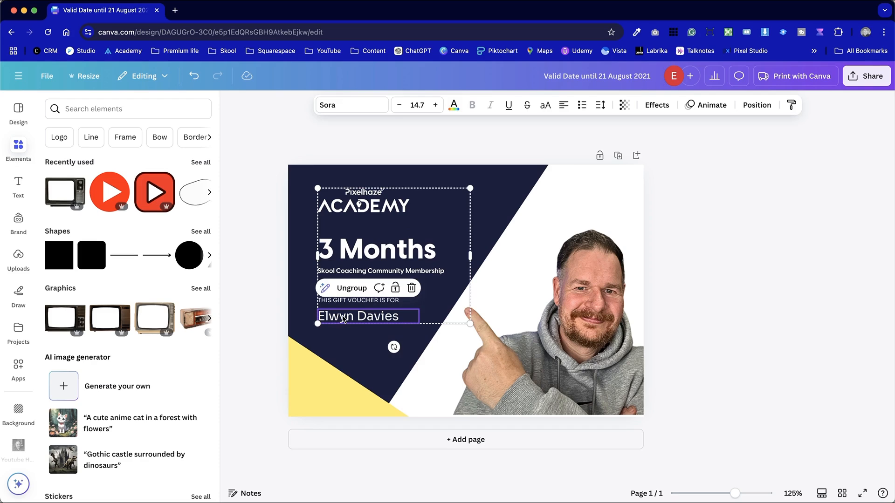
{"action": "left_click", "coordinate": [705, 267]}
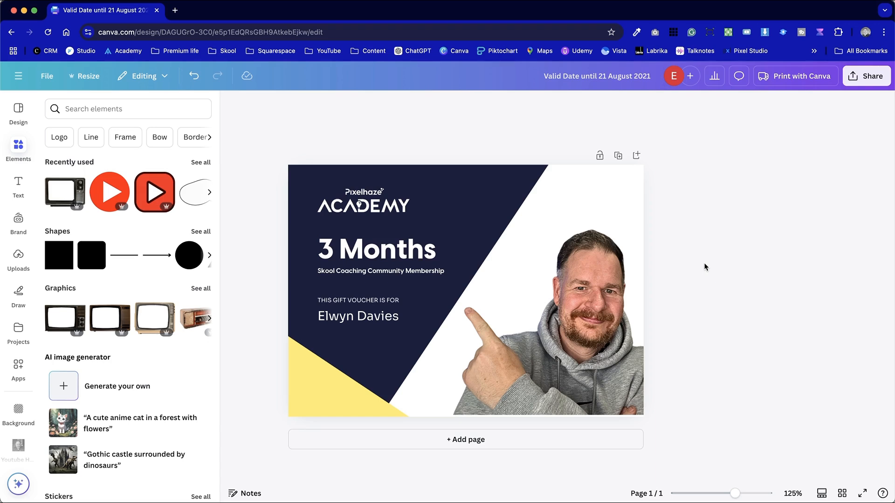
Download the voucher design as a JPG file
{"action": "left_click", "coordinate": [868, 77]}
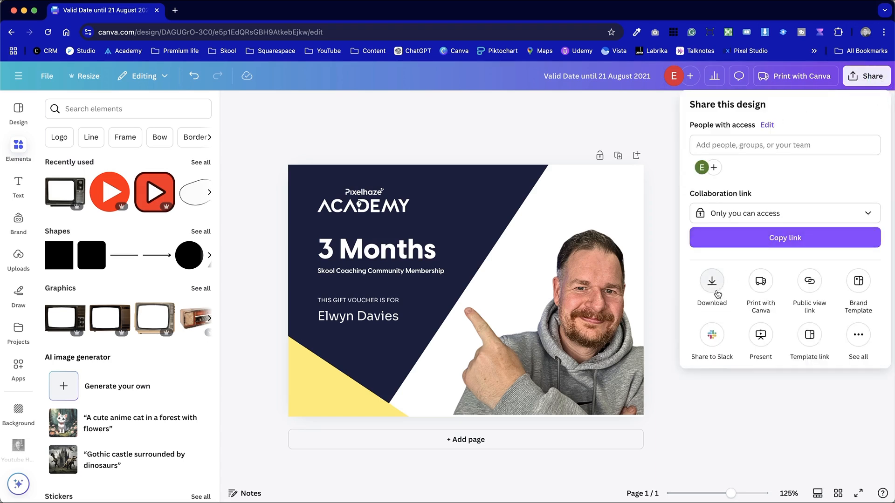
{"action": "left_click", "coordinate": [712, 282]}
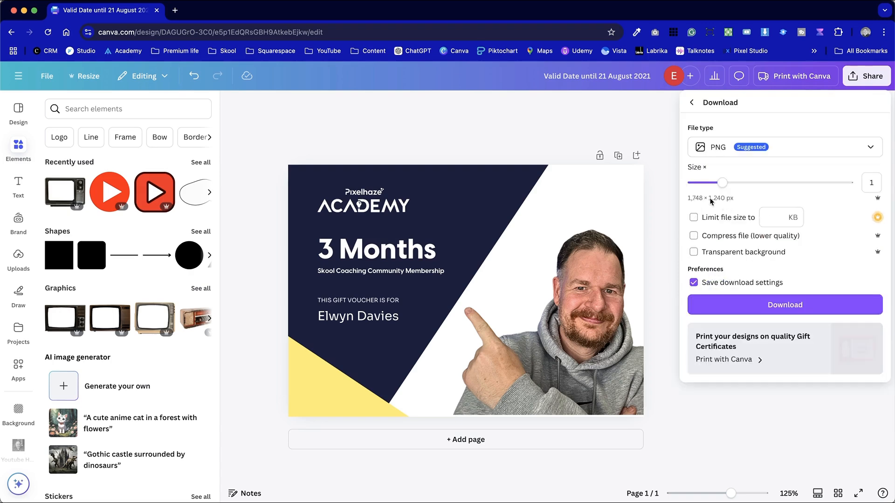
{"action": "left_click", "coordinate": [690, 147]}
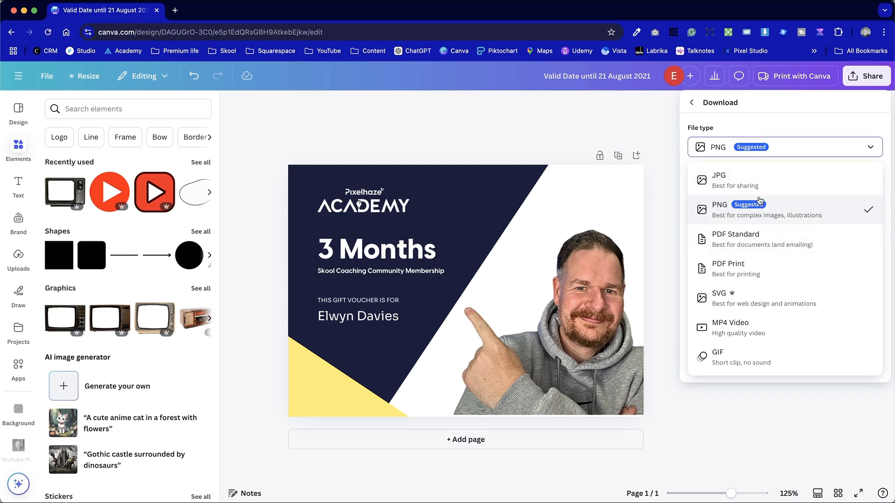
{"action": "left_click", "coordinate": [756, 177]}
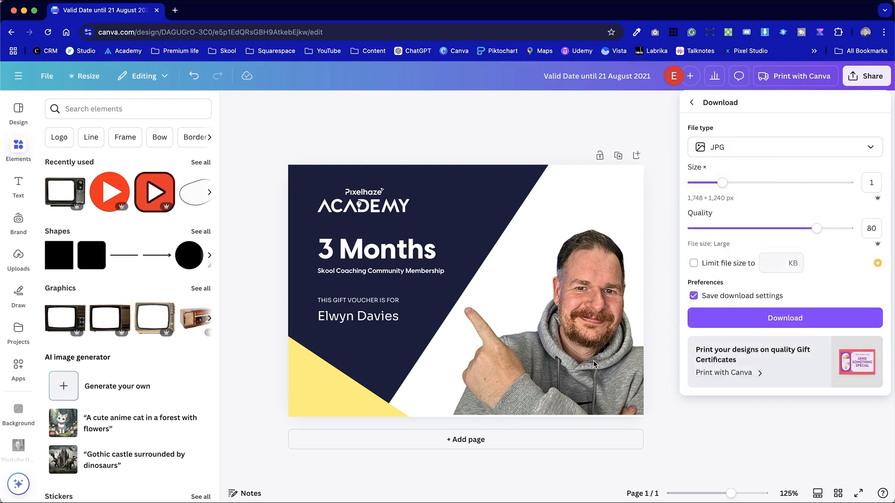
{"action": "left_click", "coordinate": [822, 319]}
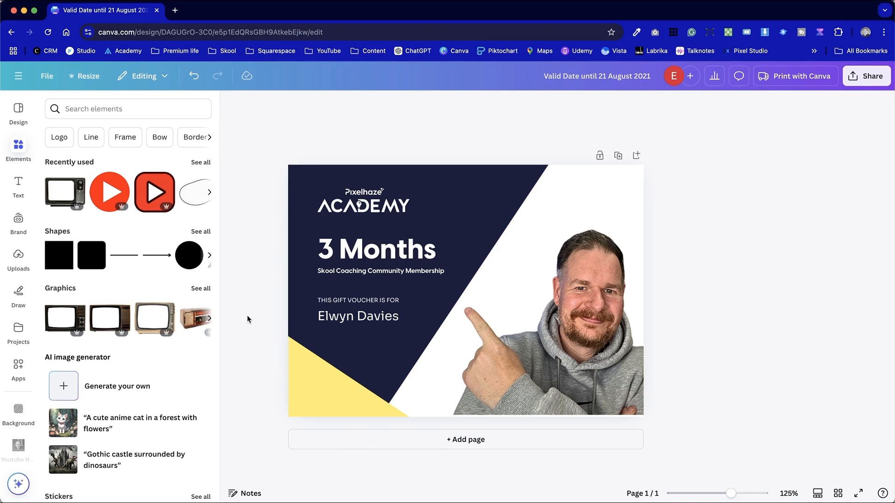
{"action": "left_click", "coordinate": [368, 316]}
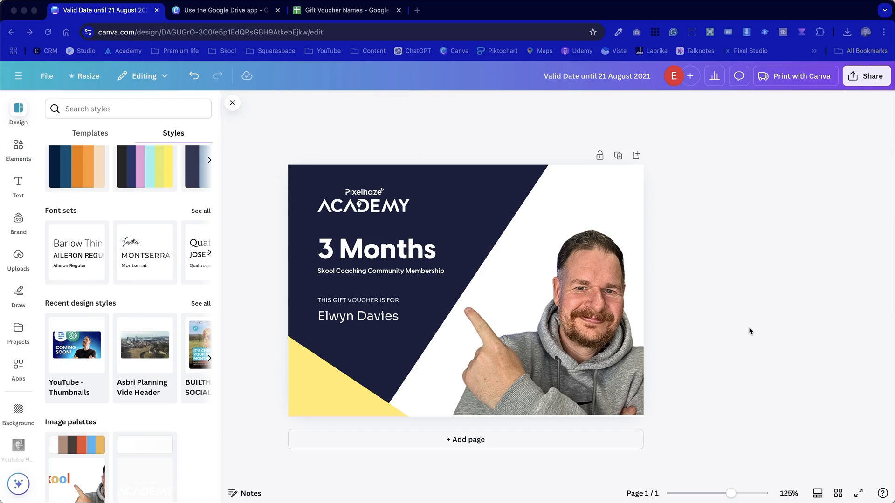
{"action": "left_click", "coordinate": [369, 316]}
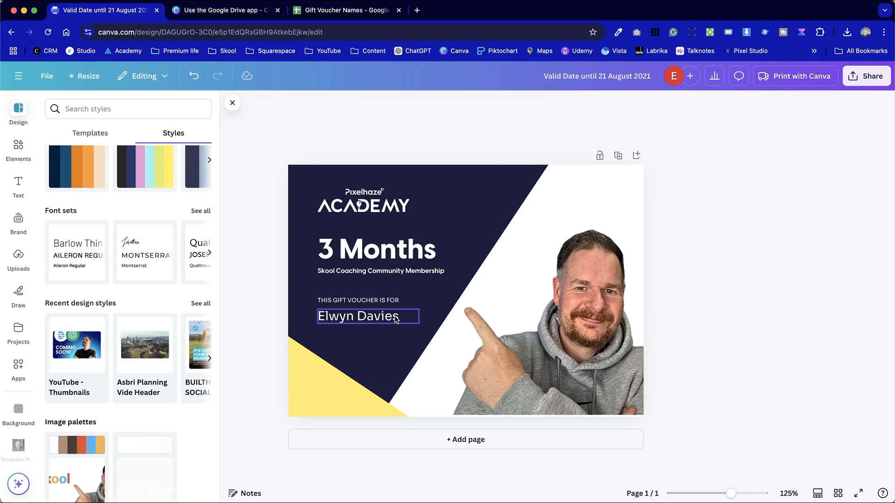
Switch to the Gift Voucher Names Google Sheet and download it as comma-separated values (.csv)
{"action": "left_click", "coordinate": [365, 12]}
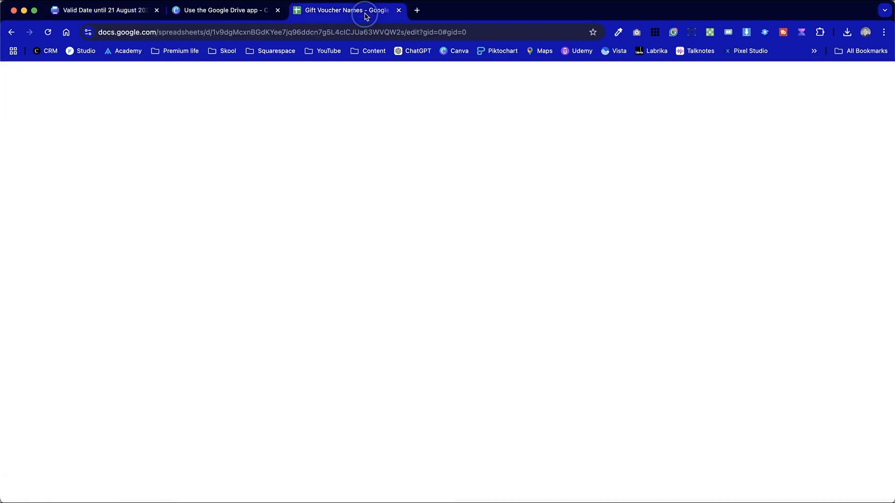
{"action": "left_click", "coordinate": [147, 207]}
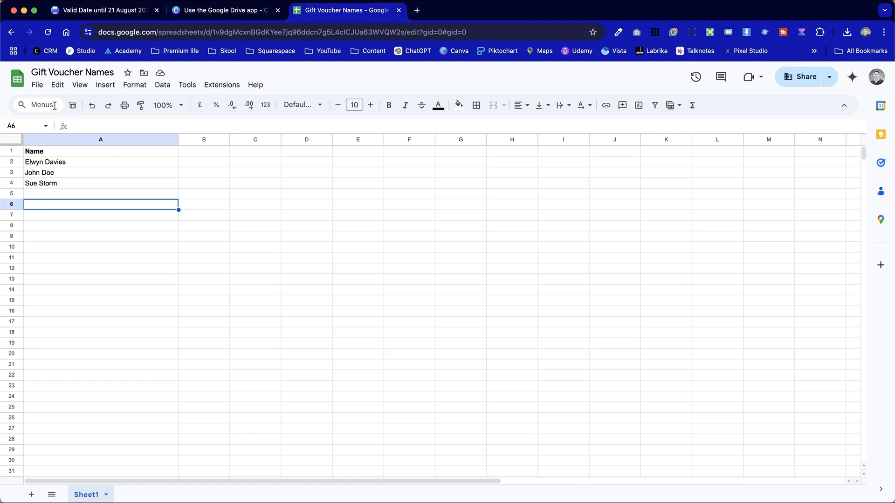
{"action": "left_click", "coordinate": [36, 85]}
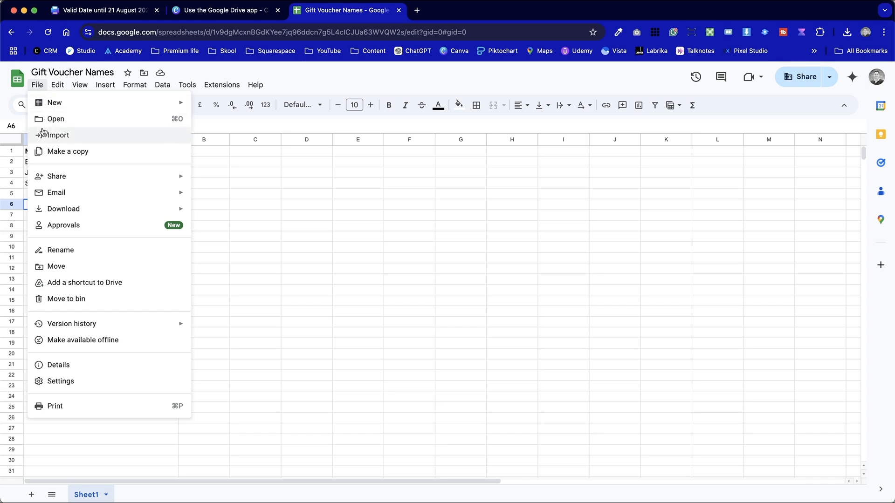
{"action": "mouse_move", "coordinate": [88, 208]}
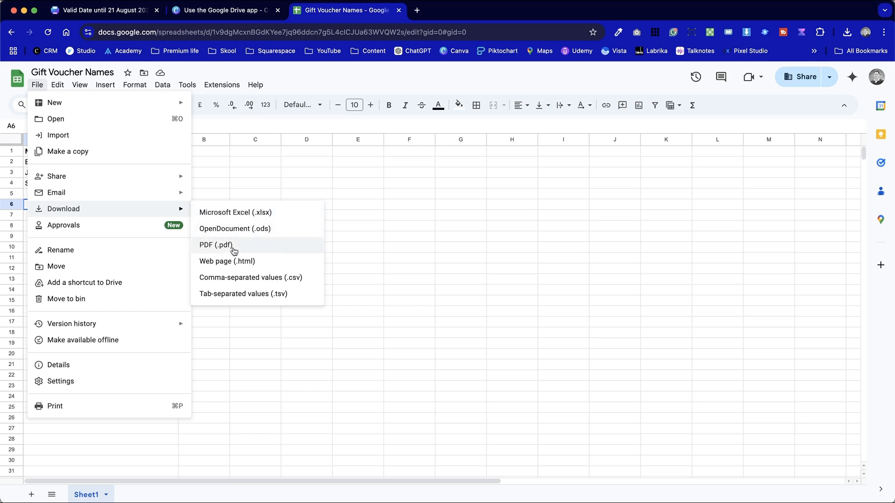
{"action": "left_click", "coordinate": [250, 279]}
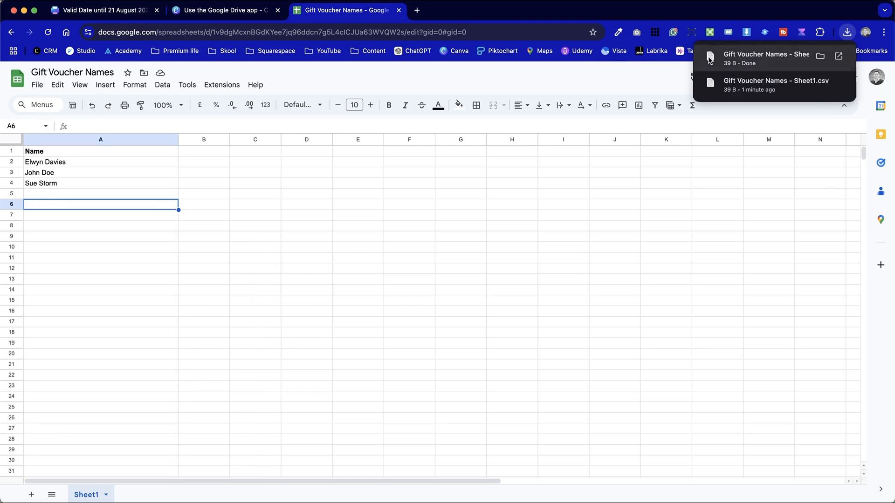
Return to the Canva voucher design, search the apps for "data" and open the Data autofill app
{"action": "left_click", "coordinate": [116, 16]}
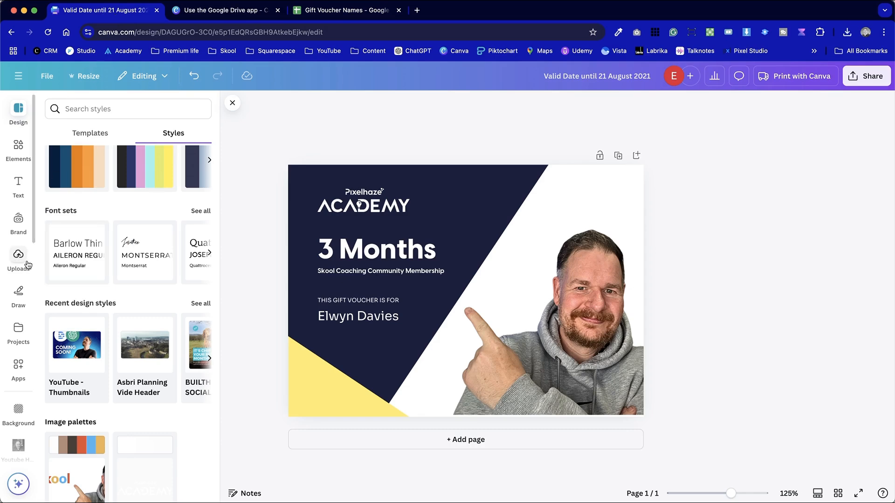
{"action": "left_click", "coordinate": [19, 365]}
{"action": "left_click", "coordinate": [116, 108]}
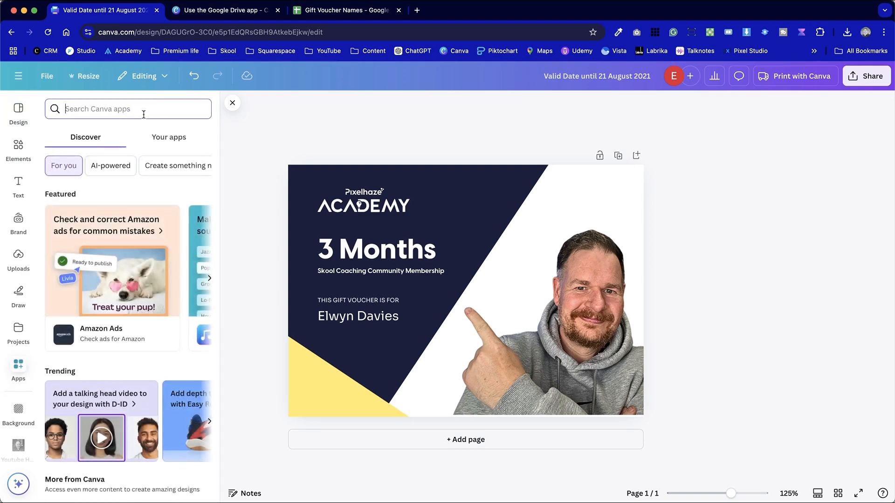
{"action": "type", "text": "data"}
{"action": "key", "text": "Return"}
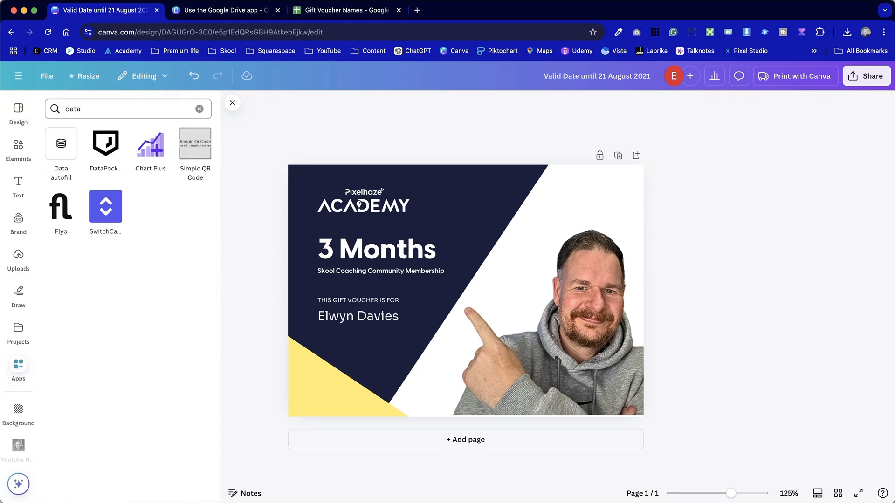
{"action": "left_click", "coordinate": [60, 148]}
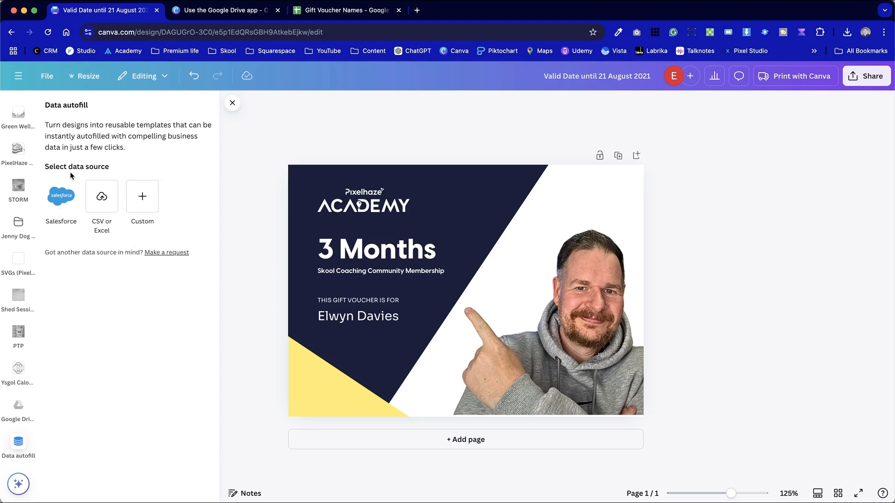
Load Gift Voucher Names - Sheet1.csv from Downloads as the CSV data source for the autofill
{"action": "left_click", "coordinate": [104, 195]}
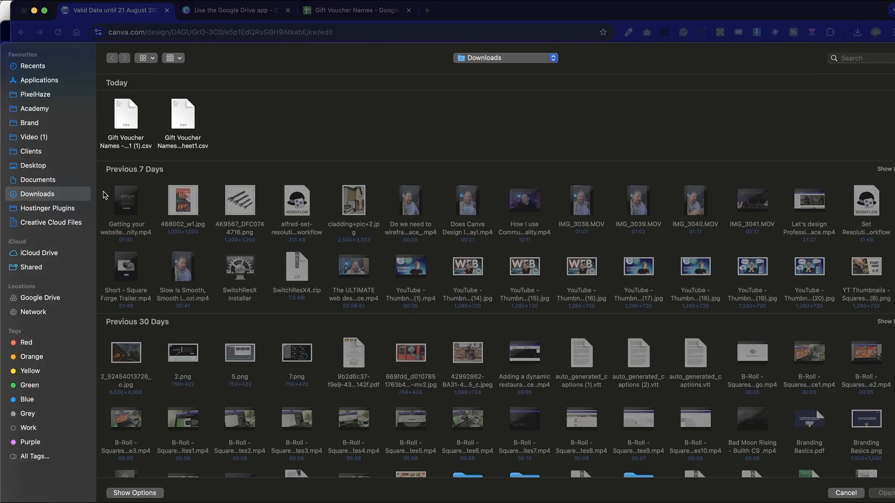
{"action": "left_click", "coordinate": [177, 126]}
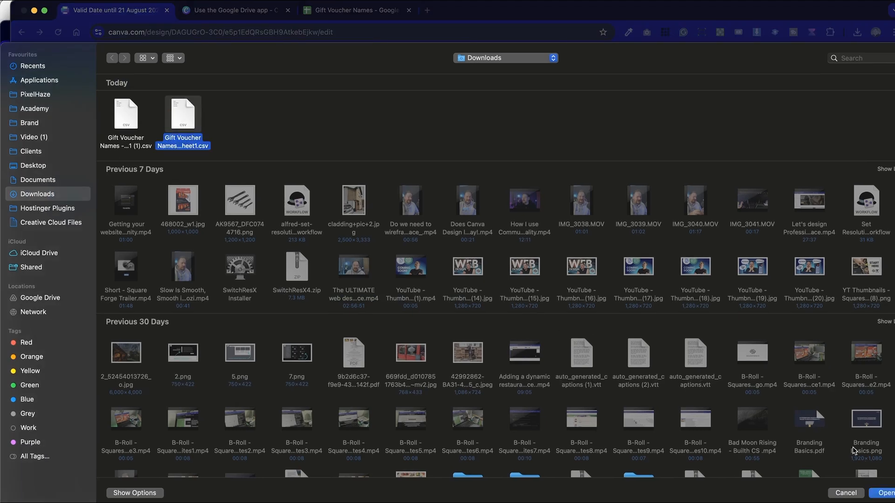
{"action": "left_click", "coordinate": [885, 493]}
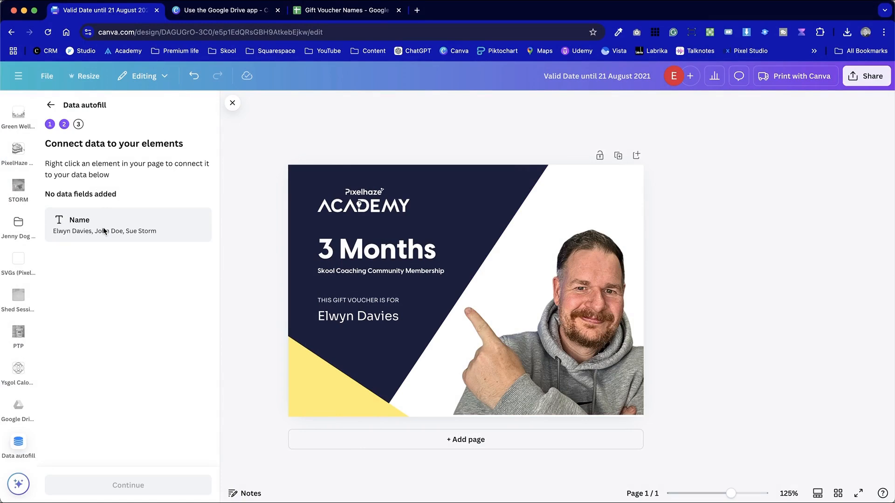
Connect the recipient name text on the voucher to the Name data field and continue to applying the data
{"action": "right_click", "coordinate": [381, 321]}
{"action": "mouse_move", "coordinate": [383, 323]}
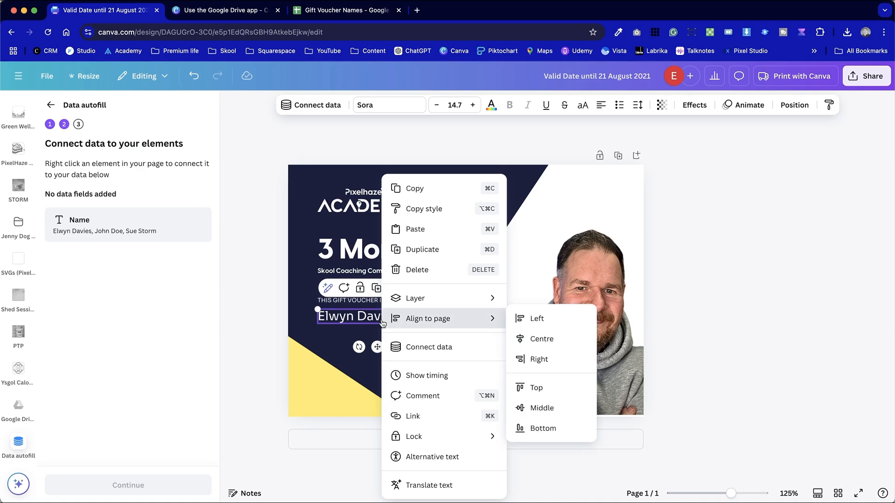
{"action": "left_click", "coordinate": [439, 348]}
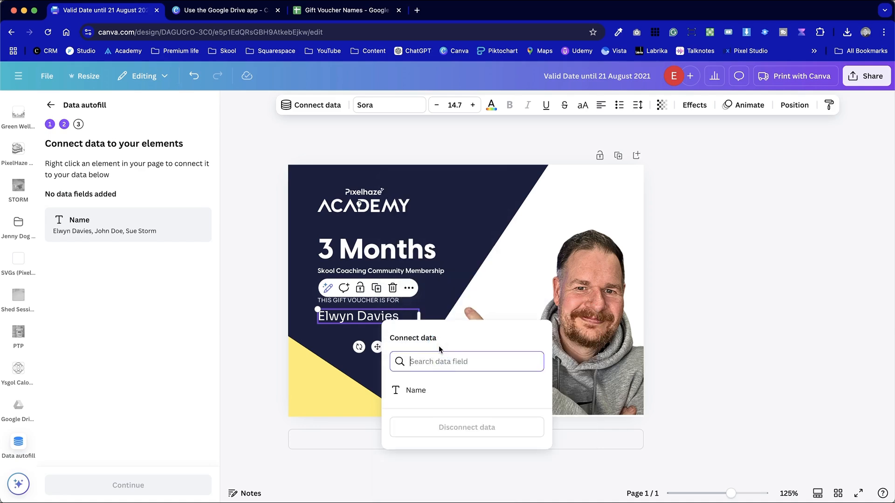
{"action": "left_click", "coordinate": [464, 392]}
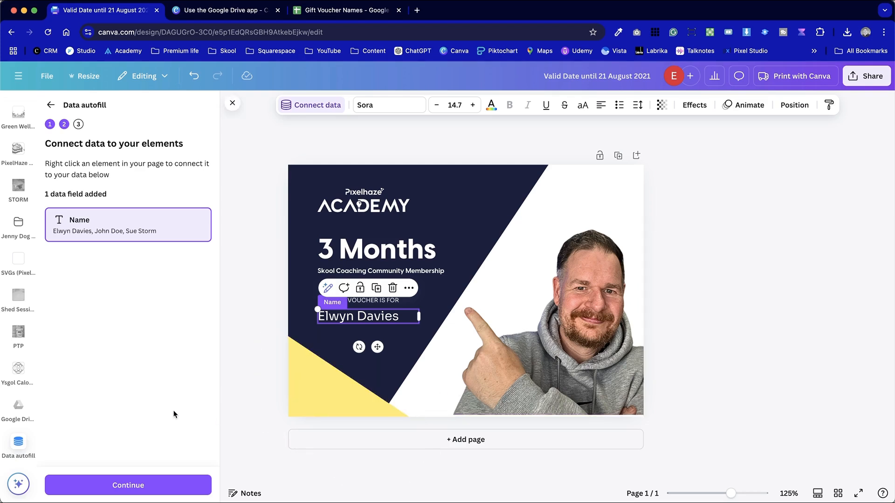
{"action": "left_click", "coordinate": [172, 485]}
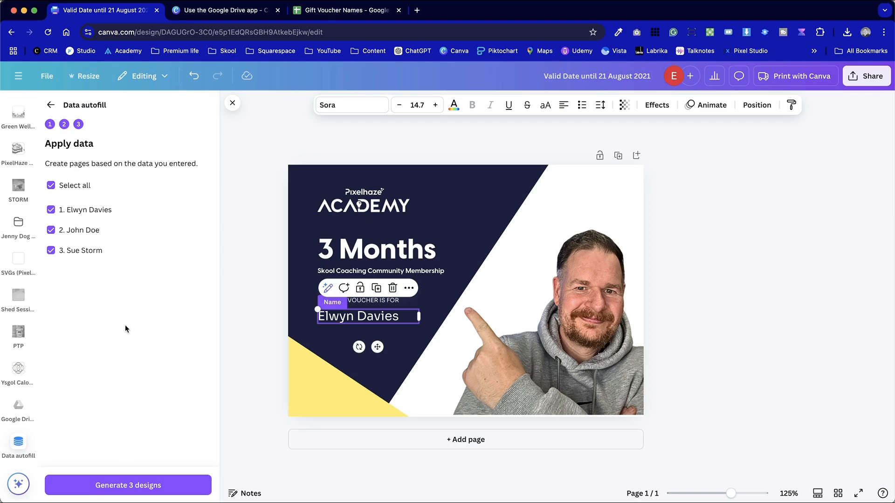
In the Gift Voucher Names Google Sheet, add the header "Expiry Date" in B1 and select cells B2:B4
{"action": "key", "text": "ctrl+Tab"}
{"action": "key", "text": "ctrl+Tab"}
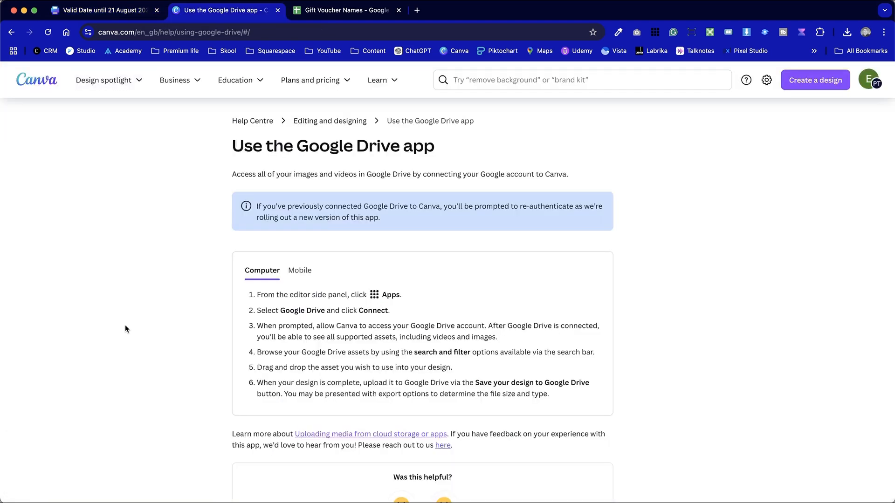
{"action": "left_click", "coordinate": [214, 151]}
{"action": "type", "text": "E"}
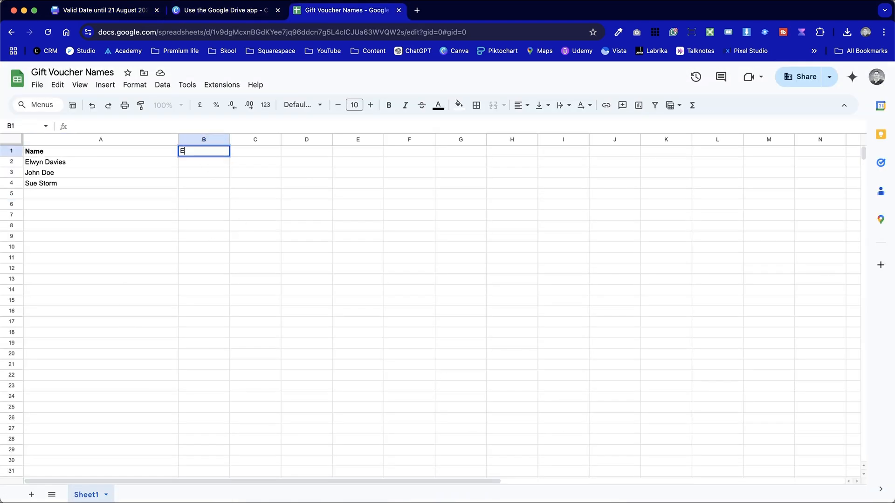
{"action": "type", "text": "xpiry Date"}
{"action": "left_click", "coordinate": [251, 185]}
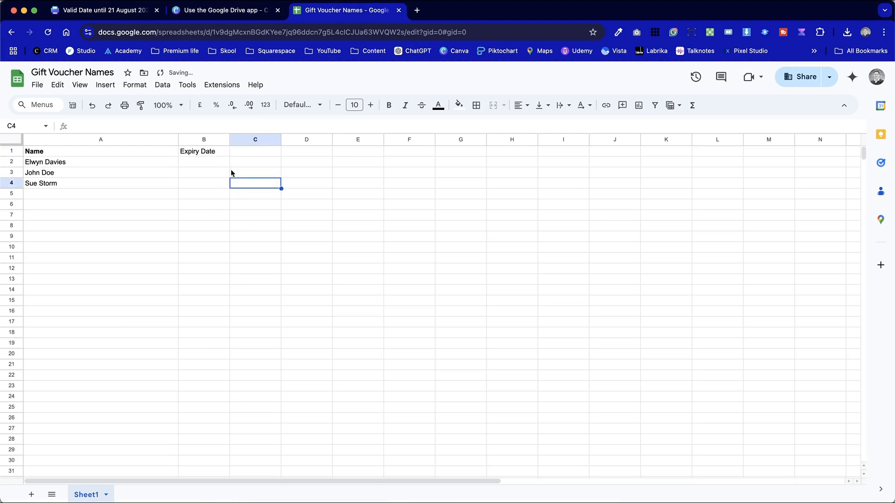
{"action": "left_click_drag", "start_coordinate": [217, 163], "coordinate": [221, 191]}
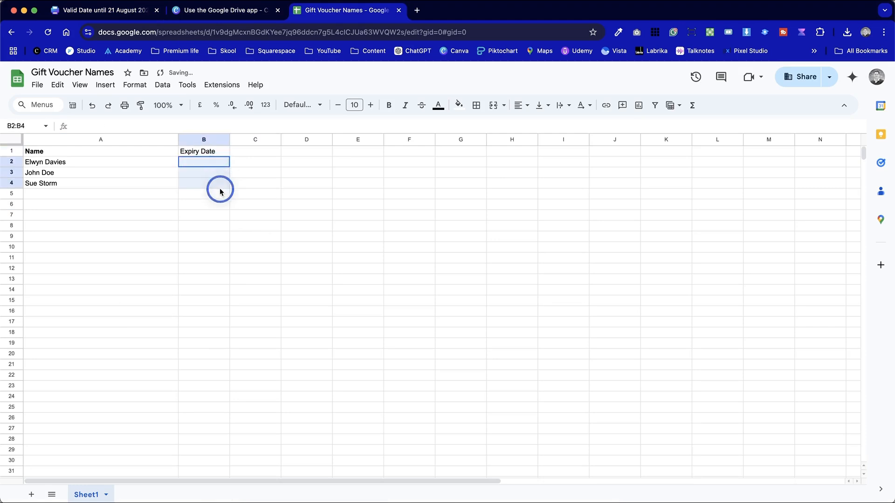
Return to the Canva voucher design and generate the three designs with all names selected
{"action": "left_click", "coordinate": [227, 11]}
{"action": "left_click", "coordinate": [118, 14]}
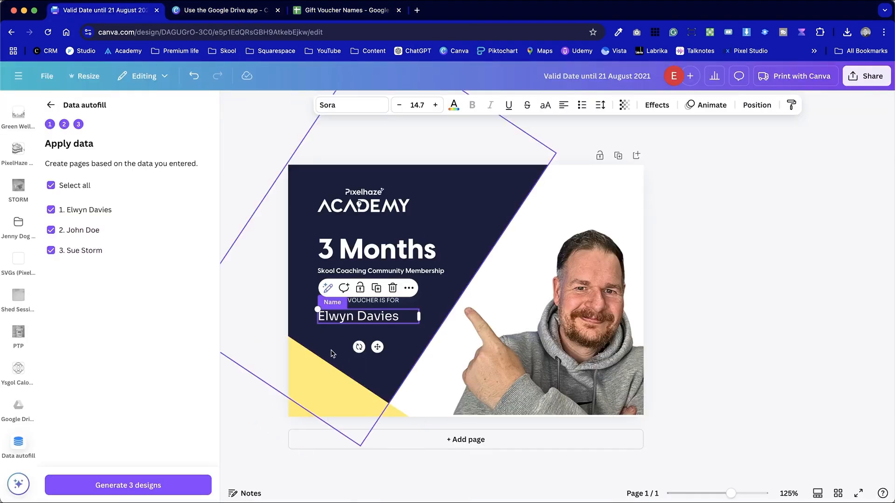
{"action": "left_click", "coordinate": [679, 308]}
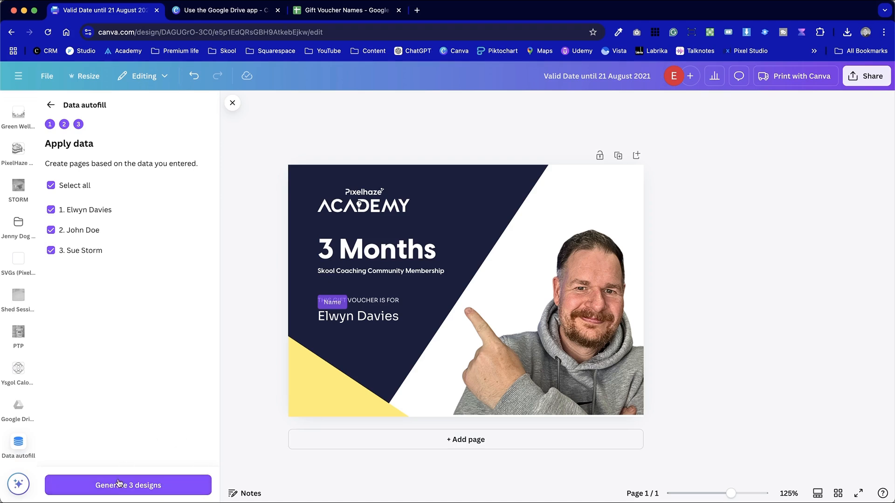
{"action": "left_click", "coordinate": [160, 480]}
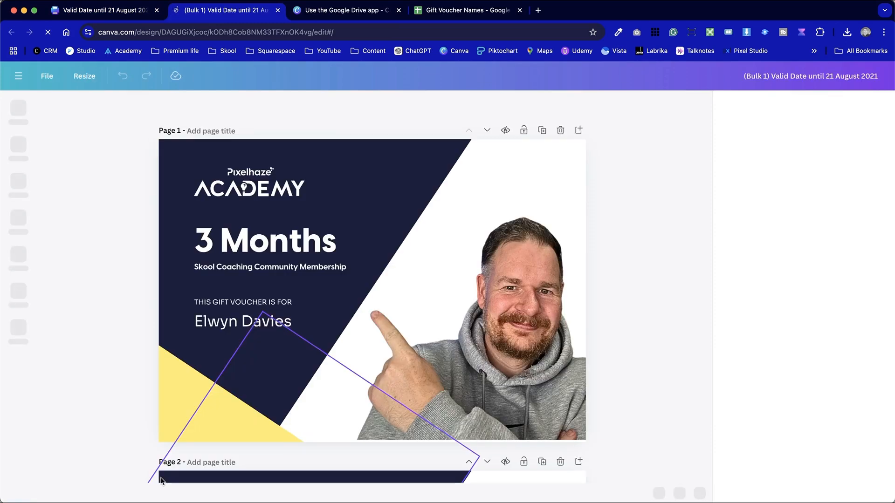
Look through the pages of the generated bulk design to check the recipient name on each voucher
{"action": "left_click", "coordinate": [116, 14]}
{"action": "left_click", "coordinate": [213, 10]}
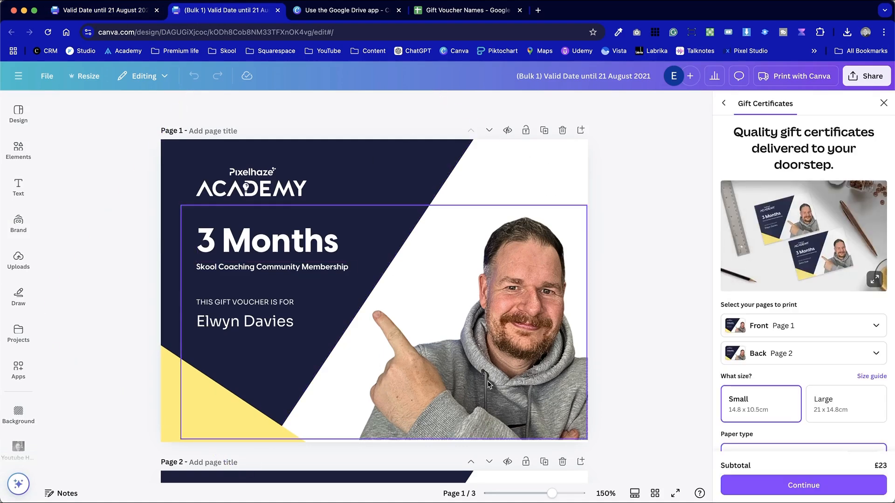
{"action": "scroll", "coordinate": [487, 381], "scroll_direction": "down", "scroll_amount": 2}
{"action": "scroll", "coordinate": [489, 385], "scroll_direction": "down", "scroll_amount": 15}
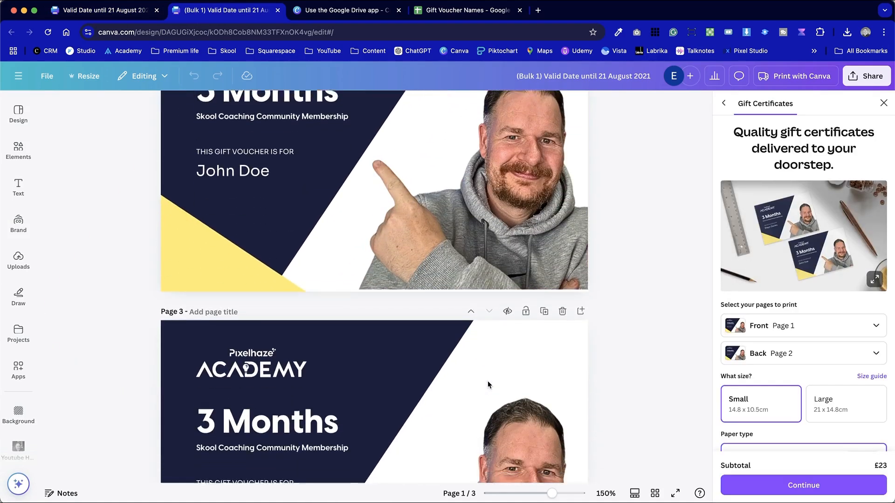
{"action": "left_click", "coordinate": [93, 402]}
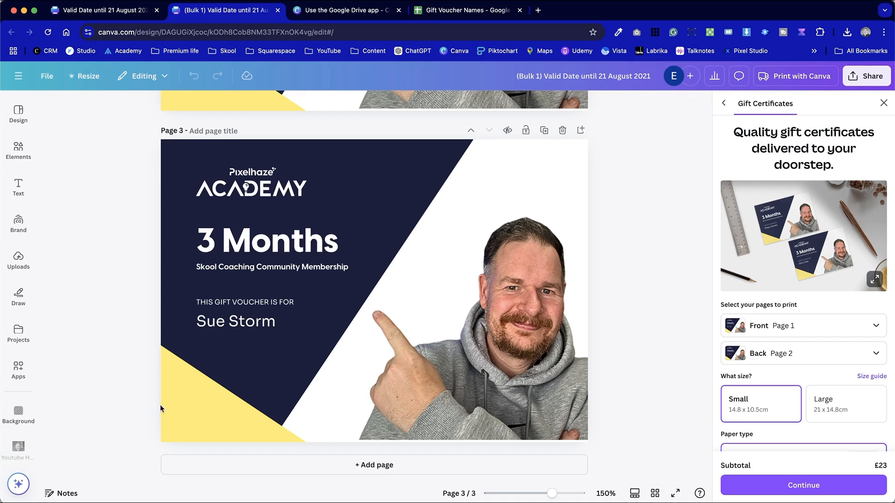
{"action": "scroll", "coordinate": [251, 241], "scroll_direction": "up", "scroll_amount": 1}
{"action": "scroll", "coordinate": [251, 242], "scroll_direction": "up", "scroll_amount": 6}
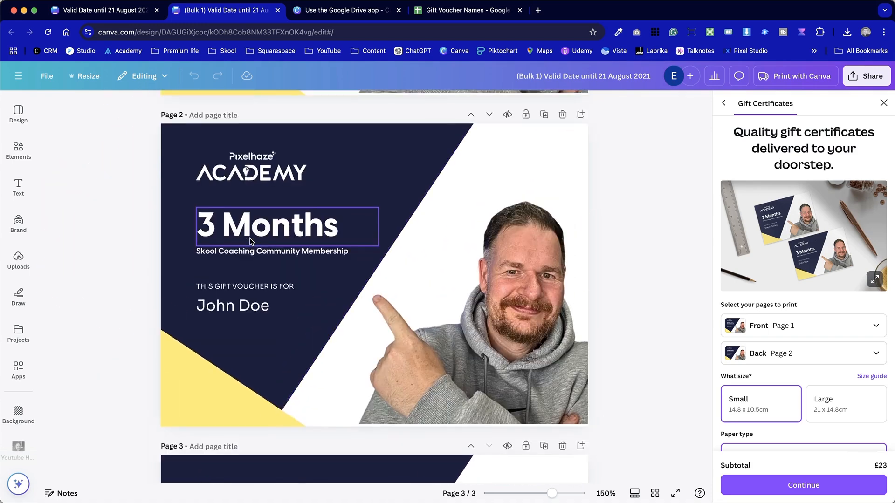
Try lengthening the recipient name on page 2 by pasting the name again, and undo the paste
{"action": "left_click", "coordinate": [274, 315]}
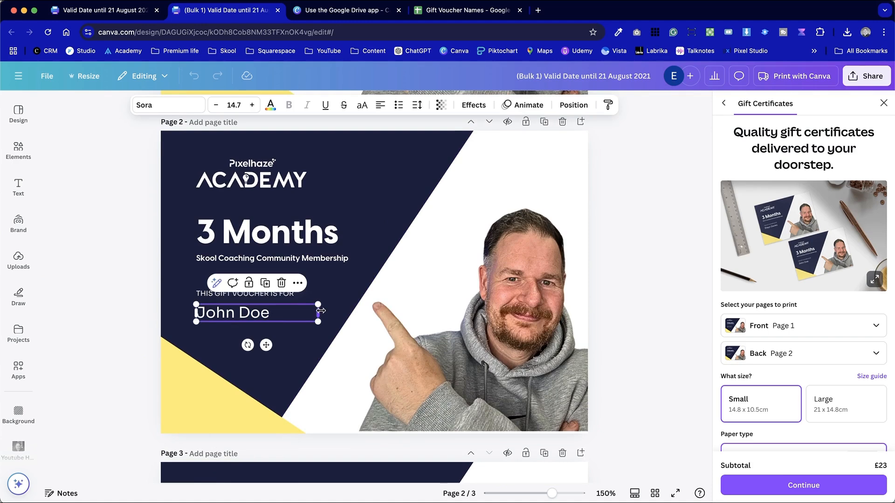
{"action": "double_click", "coordinate": [291, 312]}
{"action": "key", "text": "super+c"}
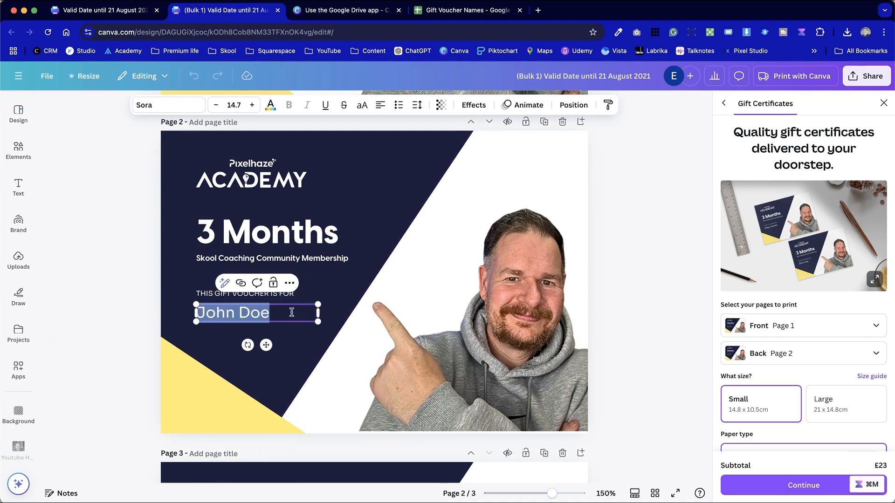
{"action": "left_click", "coordinate": [291, 313]}
{"action": "key", "text": "super+v"}
{"action": "left_click", "coordinate": [144, 332]}
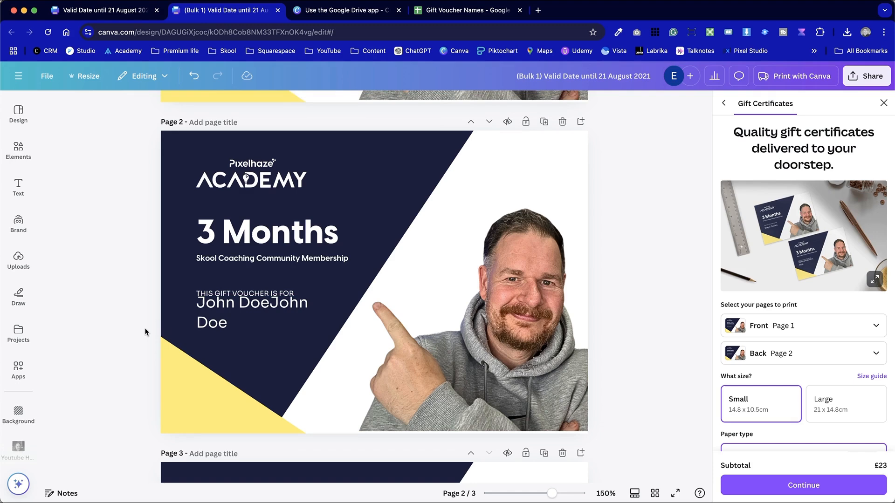
{"action": "key", "text": "super+z"}
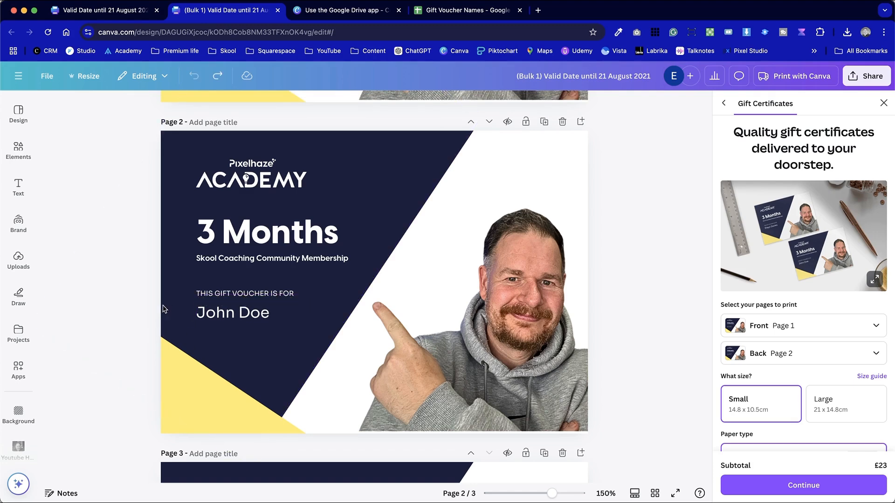
Reduce the font size of the recipient name on page 2 to 11.7
{"action": "left_click", "coordinate": [234, 322]}
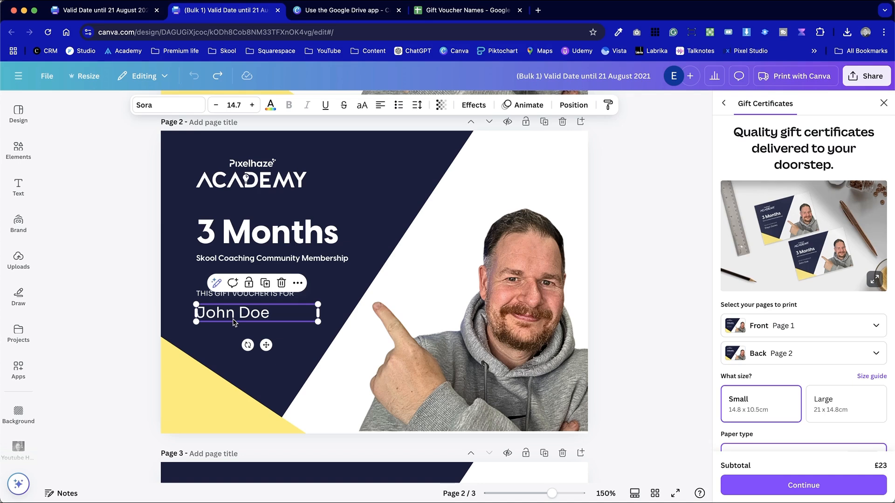
{"action": "left_click", "coordinate": [217, 106]}
{"action": "left_click", "coordinate": [216, 105]}
{"action": "left_click", "coordinate": [216, 106]}
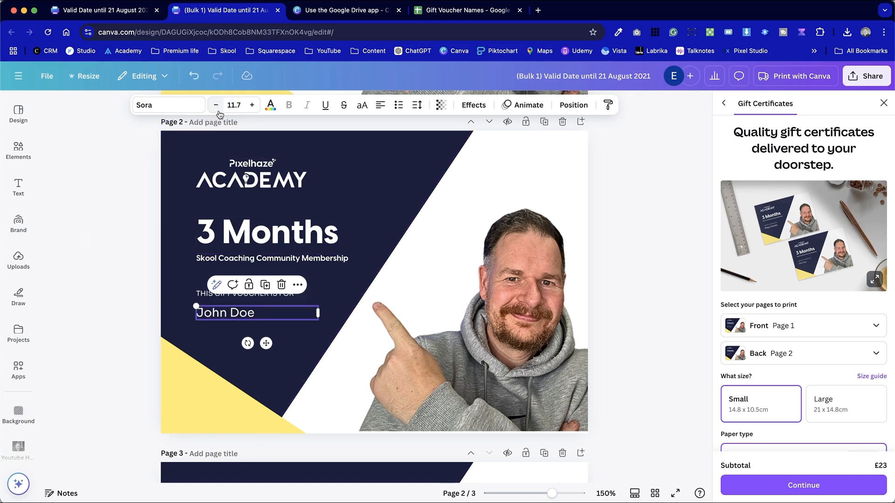
{"action": "double_click", "coordinate": [289, 314]}
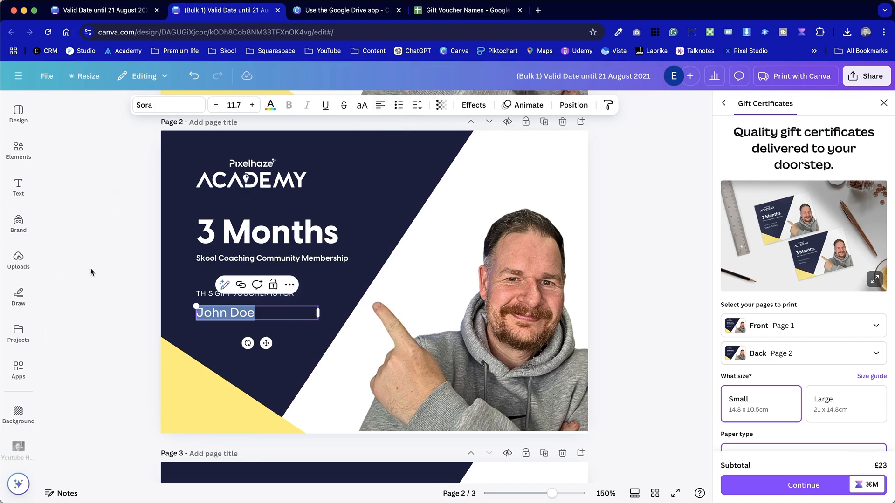
{"action": "key", "text": "Escape"}
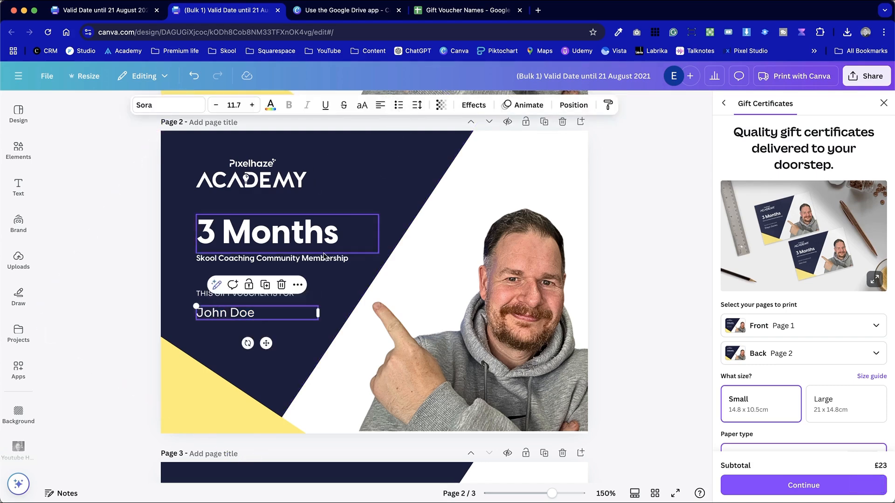
Widen the recipient name's text box on page 2, trying centre alignment and then restoring left alignment
{"action": "left_click", "coordinate": [380, 106]}
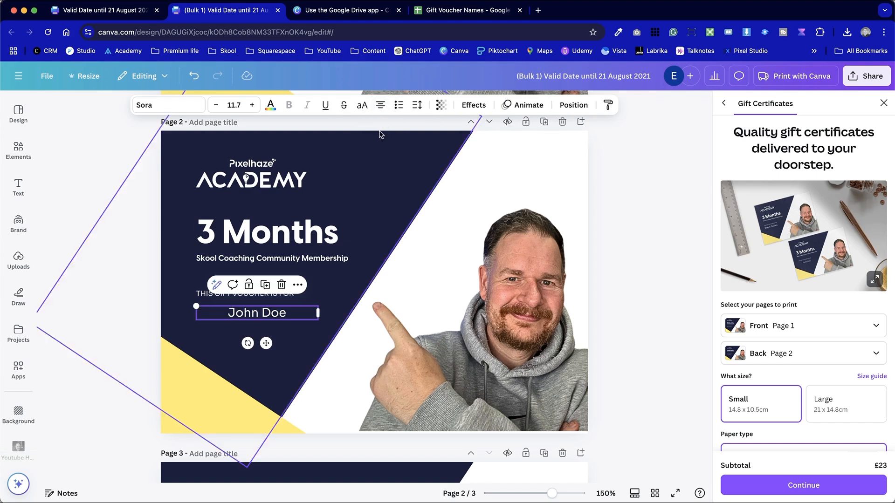
{"action": "left_click_drag", "start_coordinate": [321, 315], "coordinate": [337, 305]}
{"action": "left_click", "coordinate": [113, 301]}
{"action": "left_click", "coordinate": [246, 314]}
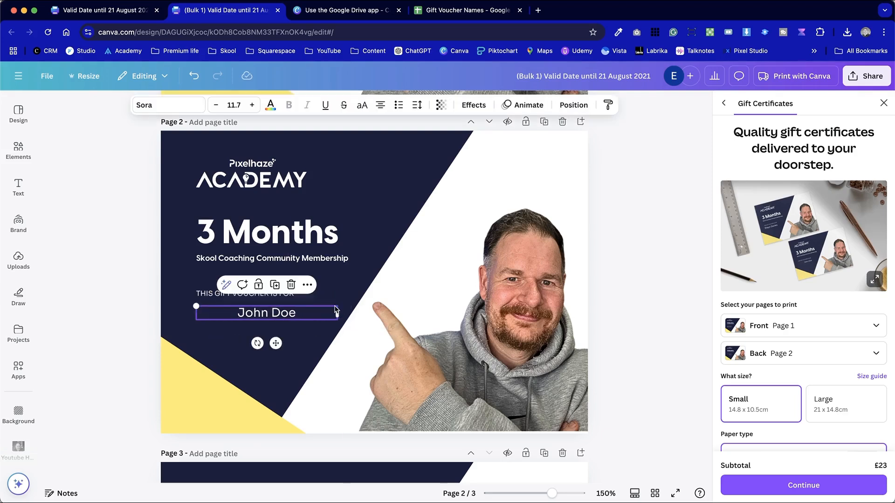
{"action": "left_click", "coordinate": [381, 105]}
{"action": "left_click", "coordinate": [131, 231]}
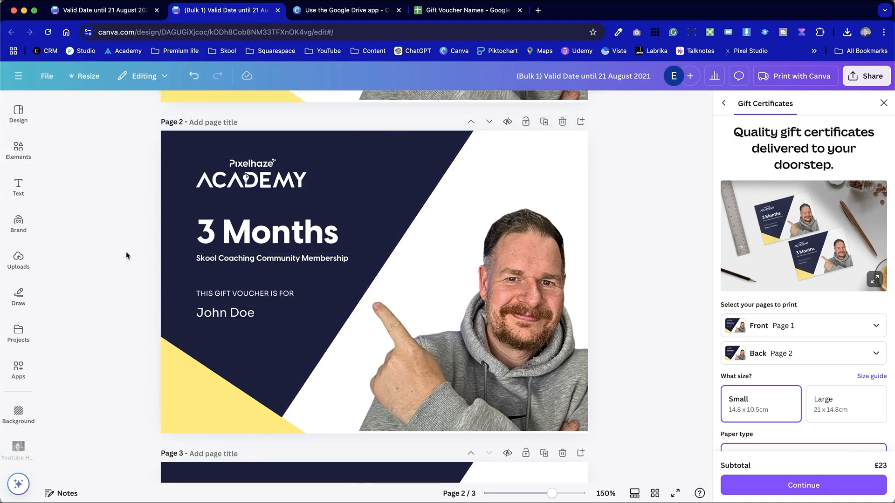
Test a longer recipient name on page 2 by pasting two extra copies of the name after it
{"action": "left_click", "coordinate": [259, 313]}
{"action": "left_click", "coordinate": [259, 314]}
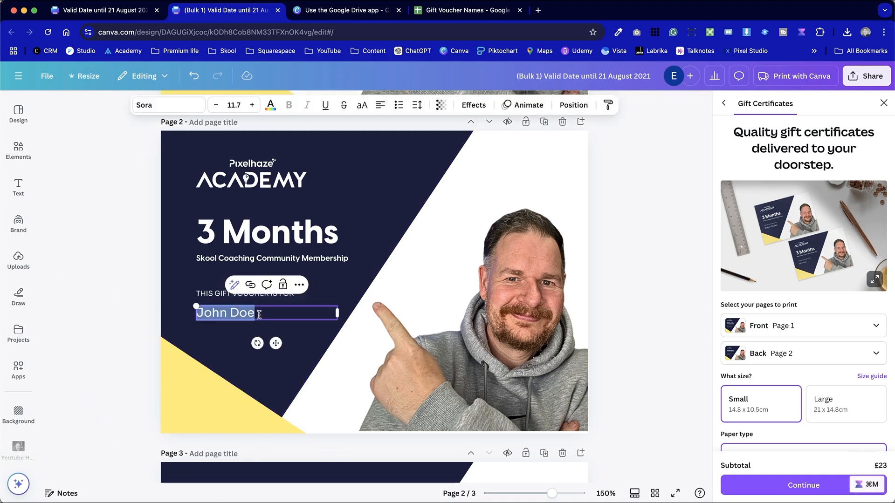
{"action": "key", "text": "super+c"}
{"action": "key", "text": "Right"}
{"action": "key", "text": "super+v"}
{"action": "key", "text": "super+v"}
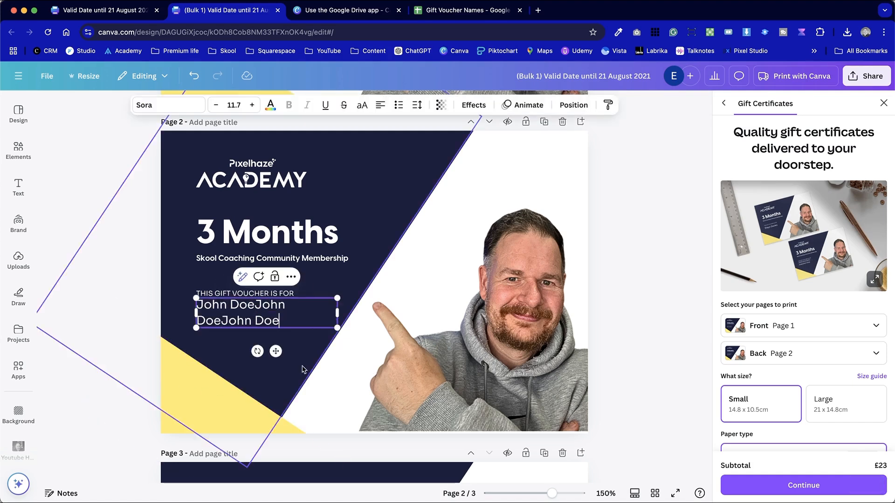
Move the recipient name on page 2 slightly down from the "THIS GIFT VOUCHER IS FOR" line and remove the pasted copies
{"action": "left_click", "coordinate": [241, 322]}
{"action": "left_click_drag", "start_coordinate": [240, 321], "coordinate": [241, 327]}
{"action": "left_click", "coordinate": [110, 270]}
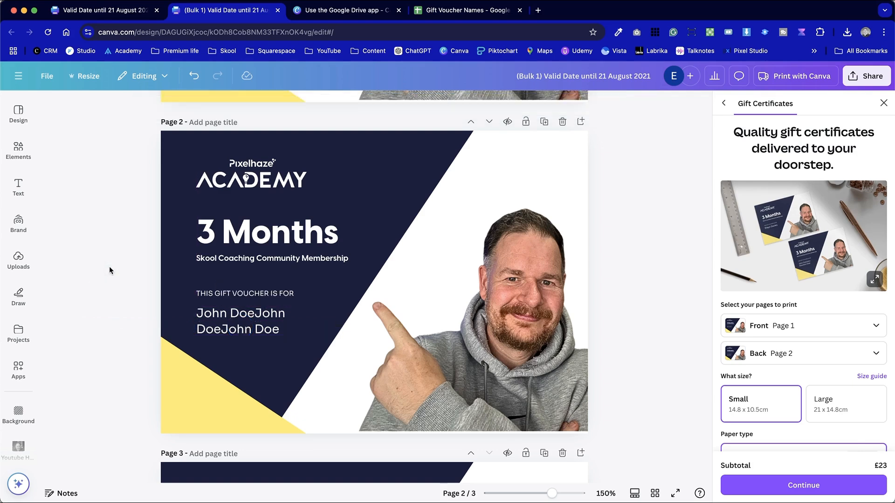
{"action": "left_click", "coordinate": [235, 332]}
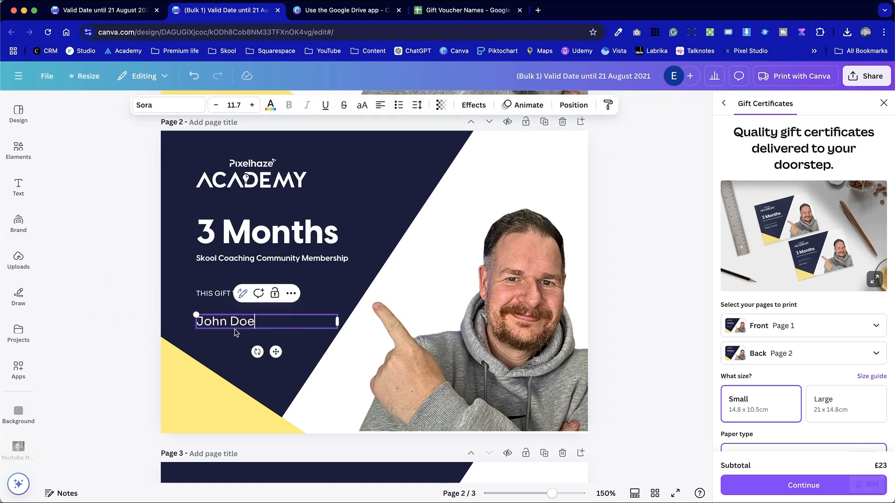
{"action": "left_click", "coordinate": [104, 306]}
Scale the recipient name on page 2 down slightly to font size 11.6
{"action": "left_click", "coordinate": [261, 320]}
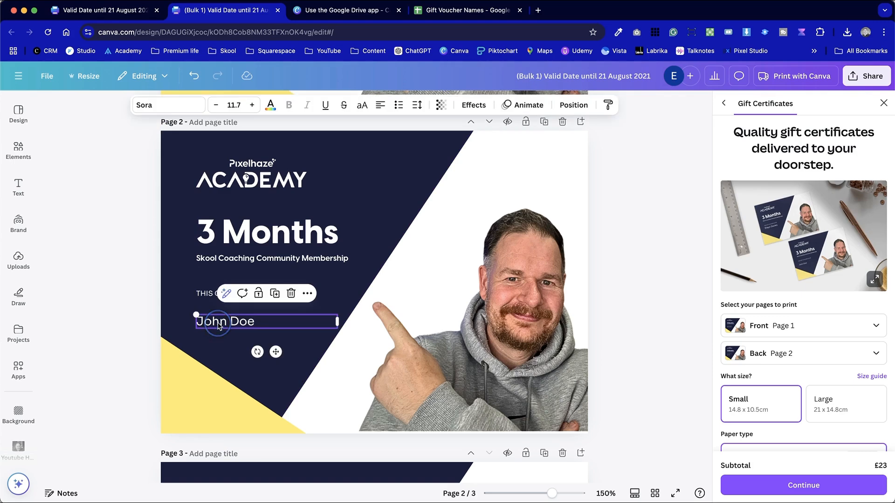
{"action": "left_click_drag", "start_coordinate": [338, 329], "coordinate": [336, 357]}
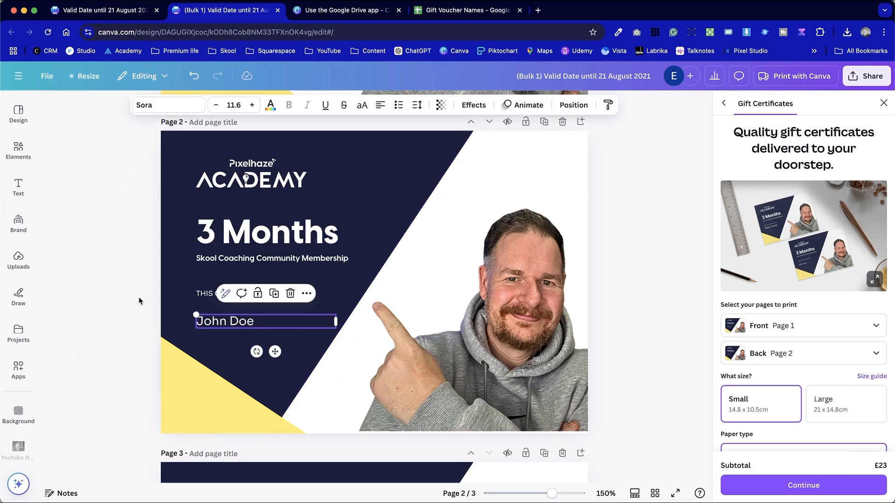
{"action": "left_click", "coordinate": [140, 300]}
{"action": "left_click", "coordinate": [225, 333]}
{"action": "left_click", "coordinate": [119, 261]}
Return to the original voucher design, move the recipient name slightly down and reduce its font size to 10.7
{"action": "scroll", "coordinate": [306, 145], "scroll_direction": "up", "scroll_amount": 5}
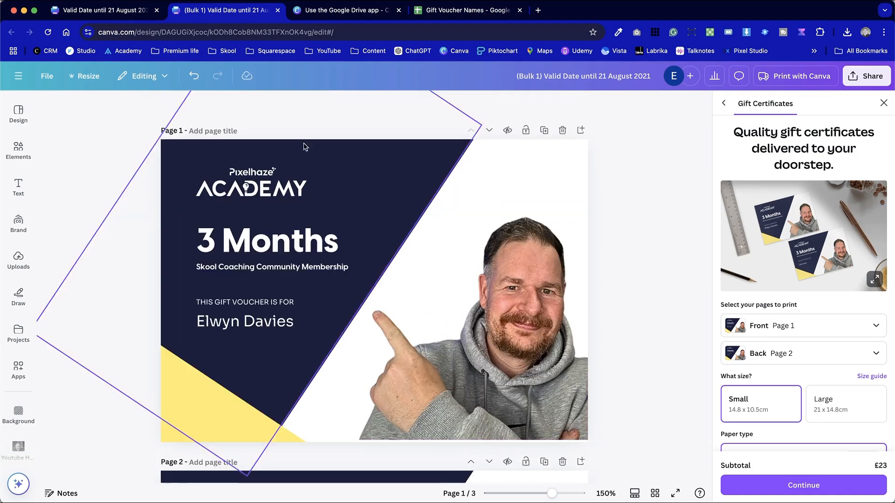
{"action": "scroll", "coordinate": [191, 210], "scroll_direction": "down", "scroll_amount": 10}
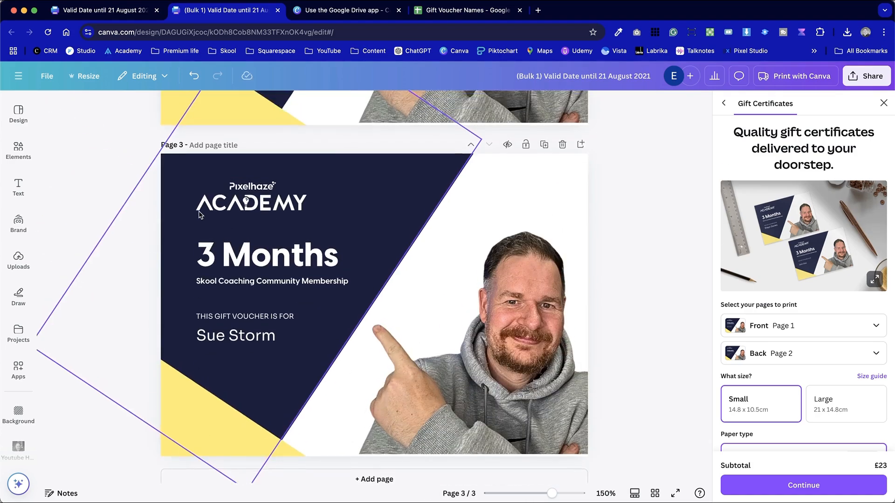
{"action": "scroll", "coordinate": [200, 214], "scroll_direction": "up", "scroll_amount": 5}
{"action": "scroll", "coordinate": [199, 214], "scroll_direction": "up", "scroll_amount": 3}
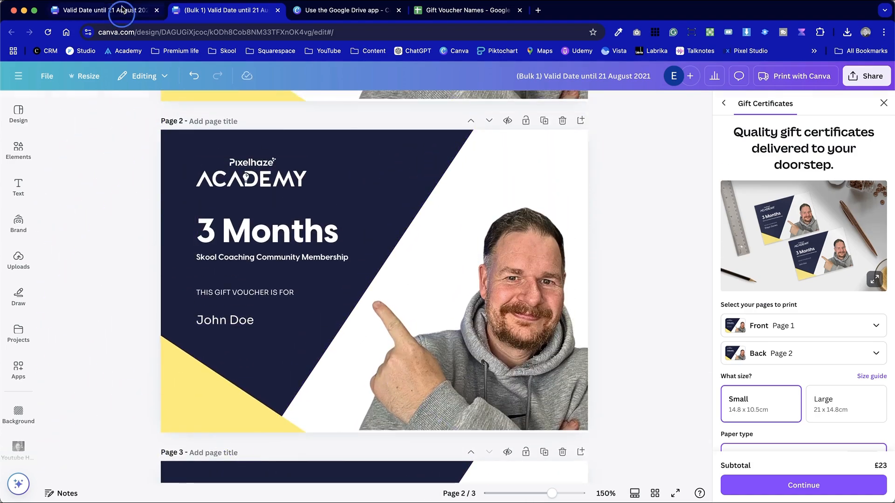
{"action": "left_click", "coordinate": [119, 10]}
{"action": "left_click_drag", "start_coordinate": [357, 316], "coordinate": [358, 333]}
{"action": "double_click", "coordinate": [358, 333]}
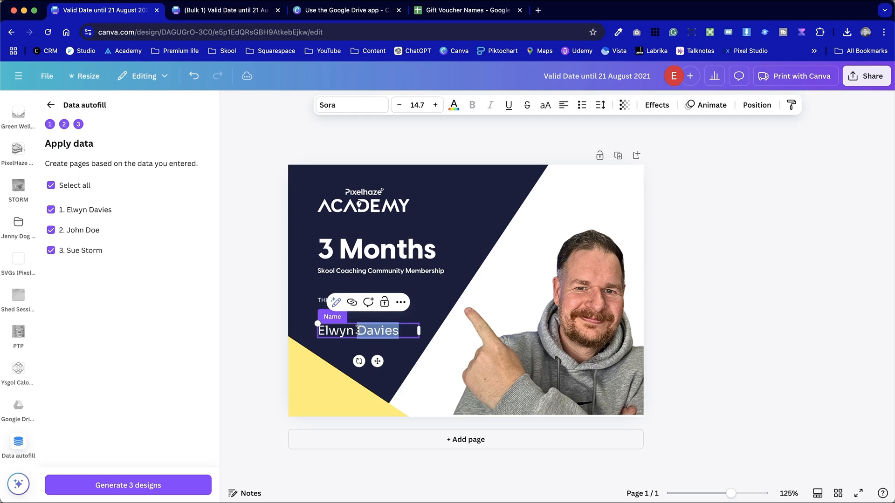
{"action": "left_click", "coordinate": [397, 106]}
{"action": "left_click", "coordinate": [397, 106]}
{"action": "left_click", "coordinate": [243, 169]}
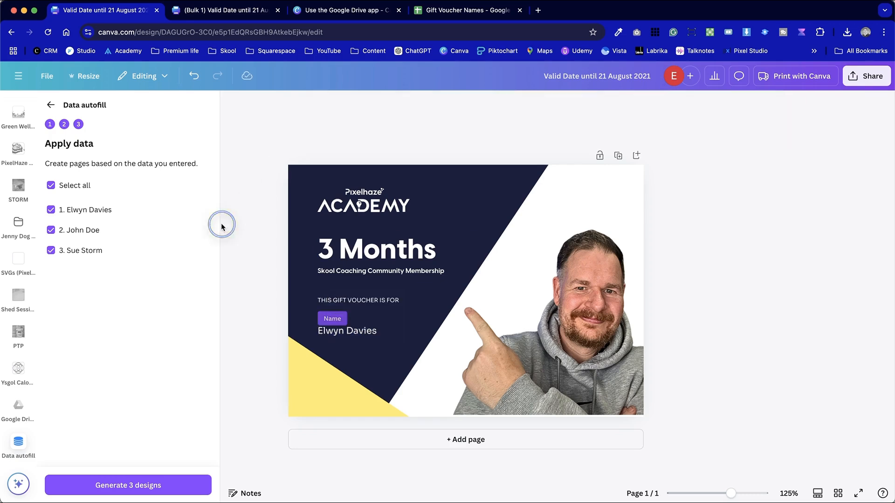
Widen the recipient name's text box slightly and generate the three designs with all names selected again
{"action": "left_click", "coordinate": [379, 331]}
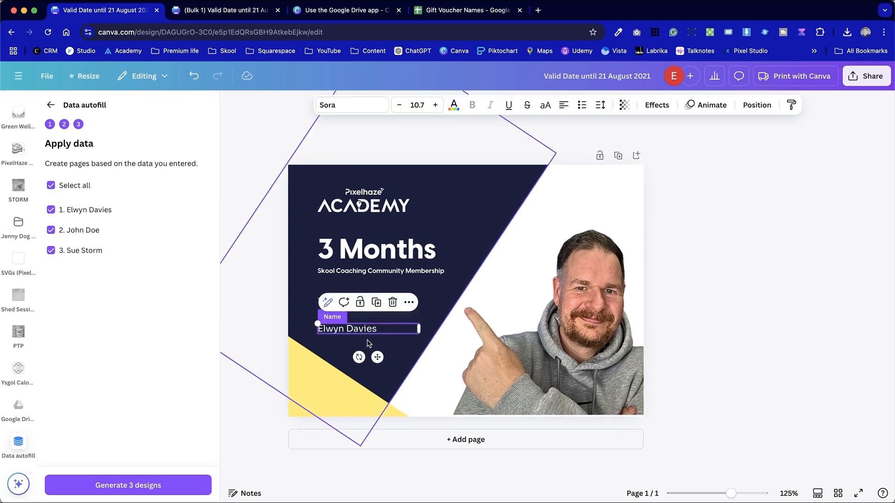
{"action": "left_click", "coordinate": [252, 146]}
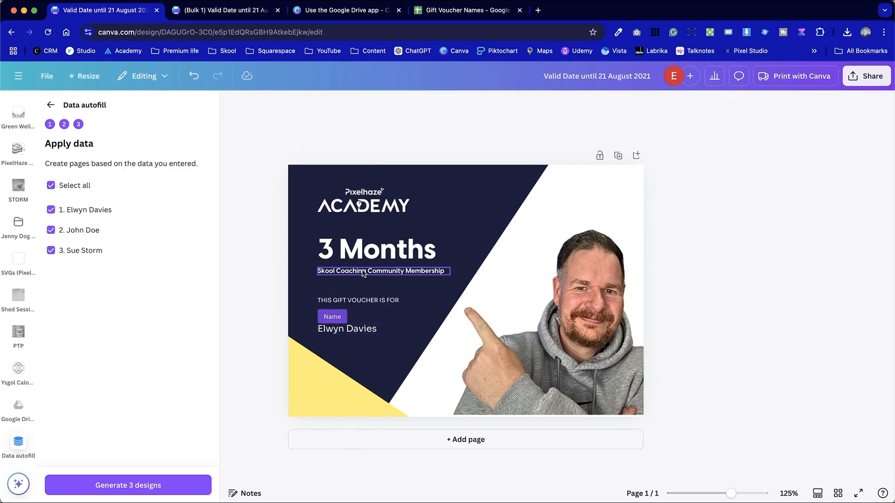
{"action": "left_click", "coordinate": [368, 329]}
{"action": "left_click_drag", "start_coordinate": [420, 327], "coordinate": [431, 327]}
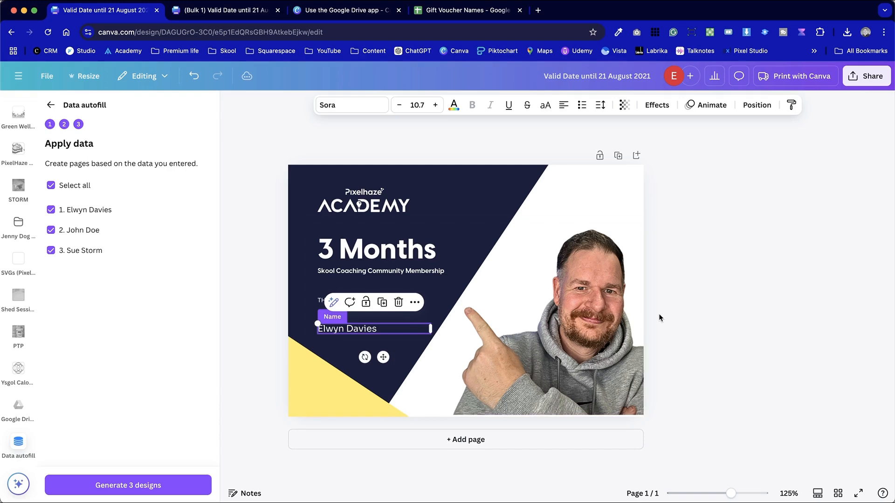
{"action": "left_click", "coordinate": [660, 317]}
{"action": "left_click", "coordinate": [143, 485]}
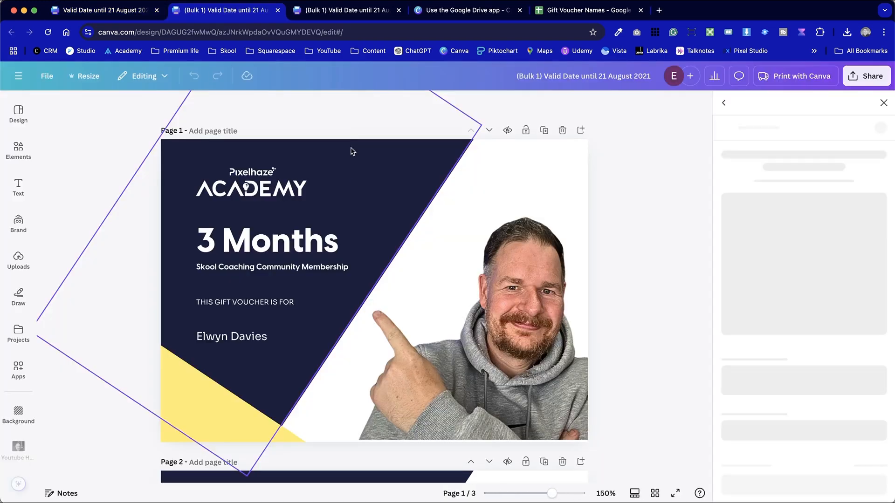
Check the size and position of the recipient name on each page of the newly generated bulk design
{"action": "scroll", "coordinate": [115, 258], "scroll_direction": "down", "scroll_amount": 10}
{"action": "left_click", "coordinate": [238, 180]}
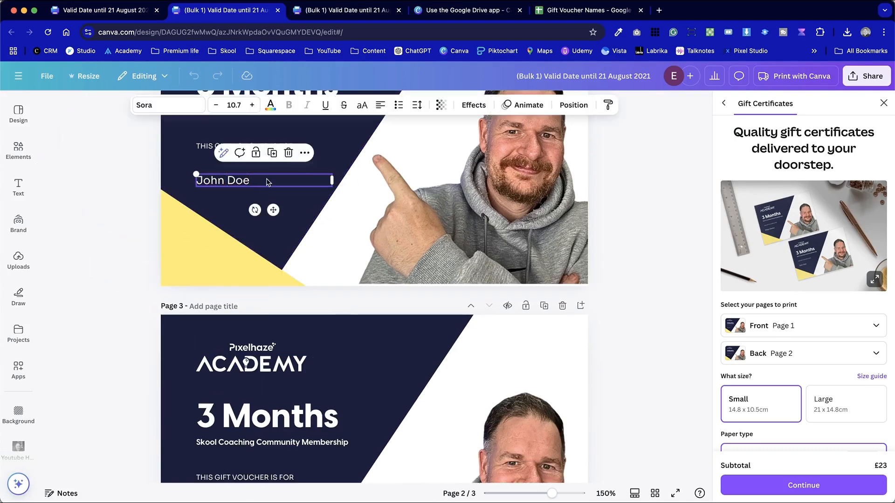
{"action": "scroll", "coordinate": [256, 415], "scroll_direction": "down", "scroll_amount": 4}
{"action": "left_click", "coordinate": [228, 336]}
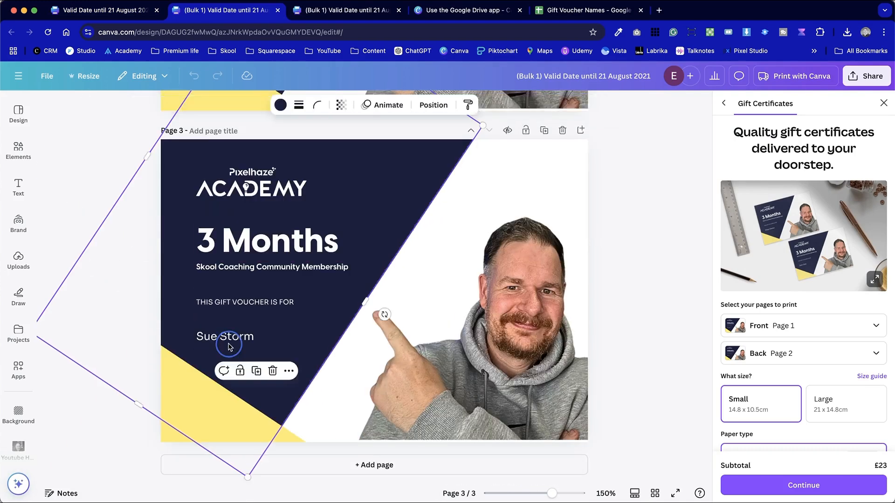
{"action": "left_click", "coordinate": [116, 173]}
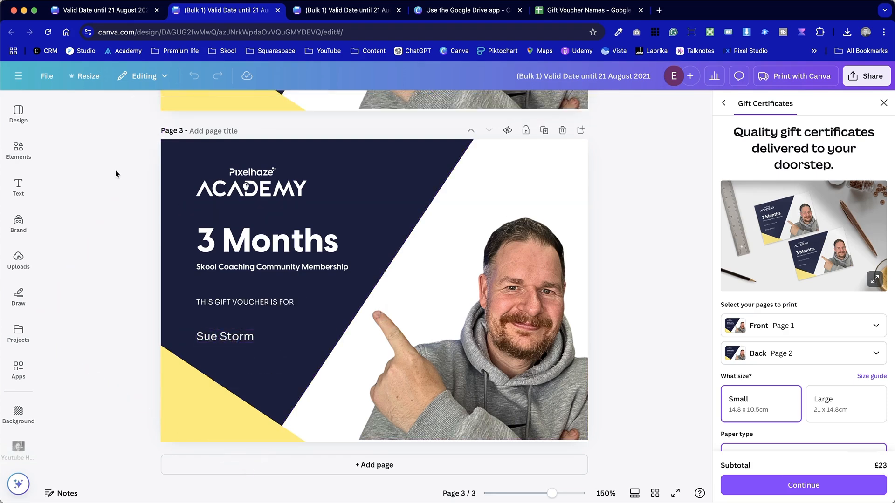
{"action": "scroll", "coordinate": [475, 117], "scroll_direction": "up", "scroll_amount": 10}
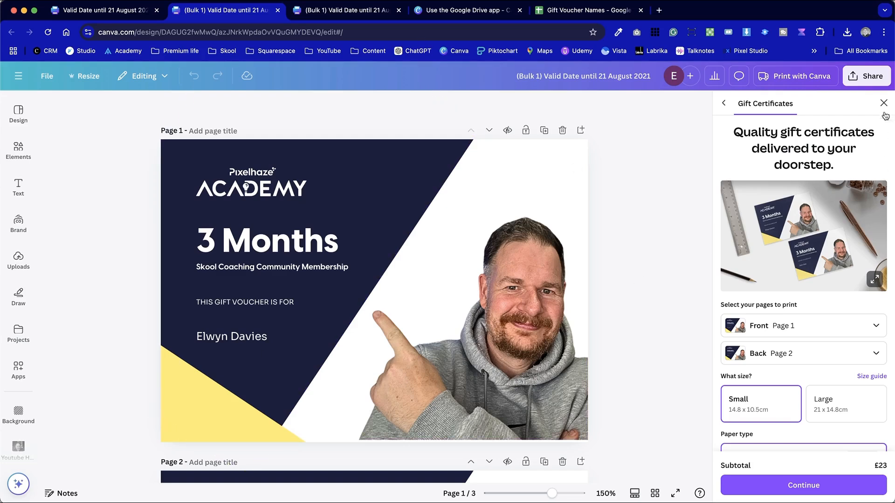
Go back to the original voucher design and close Data autofill to view the finished layout
{"action": "left_click", "coordinate": [130, 12]}
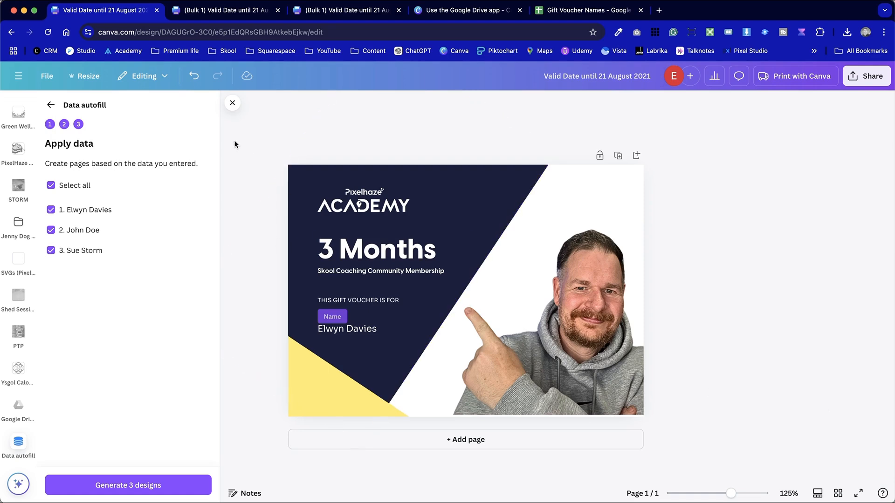
{"action": "left_click", "coordinate": [233, 103]}
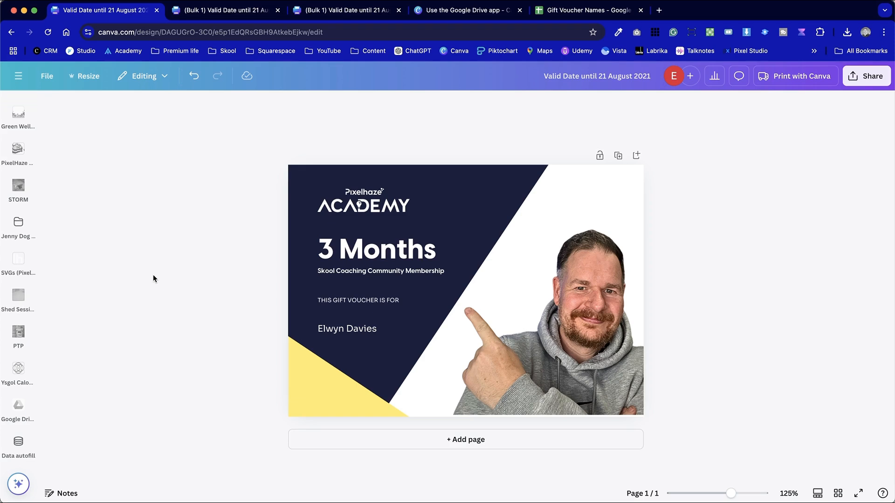
{"action": "left_click", "coordinate": [376, 332]}
{"action": "left_click", "coordinate": [769, 280]}
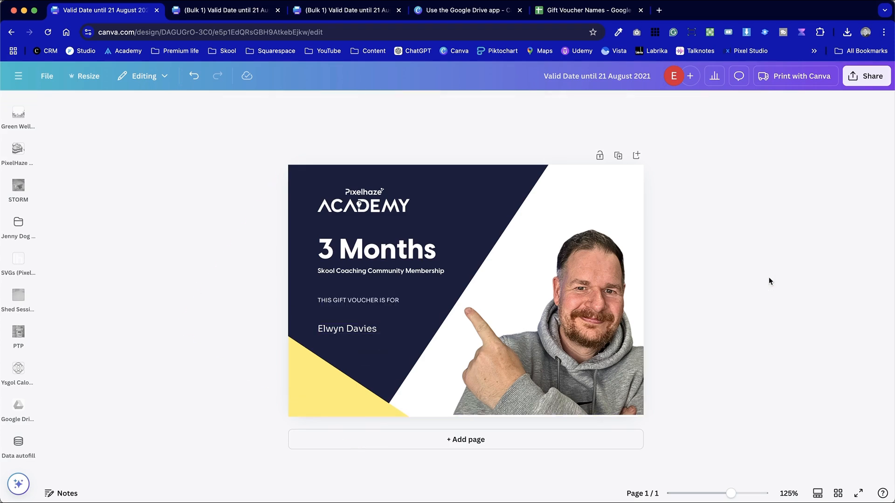